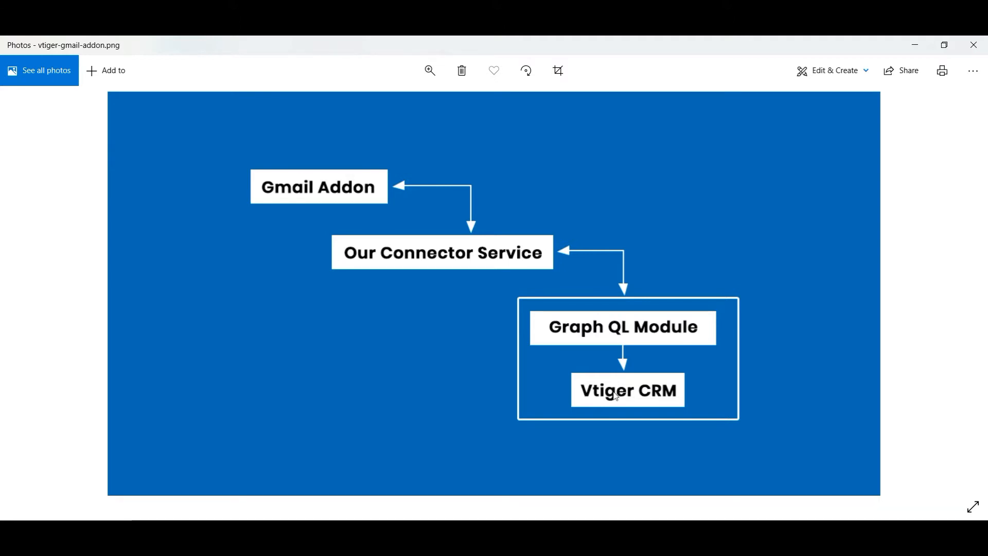
Bring Gmail forward, open the Vtiger add-on panel, and open the 'Request for schedule a demo meeting' email
mouse_move(459, 535)
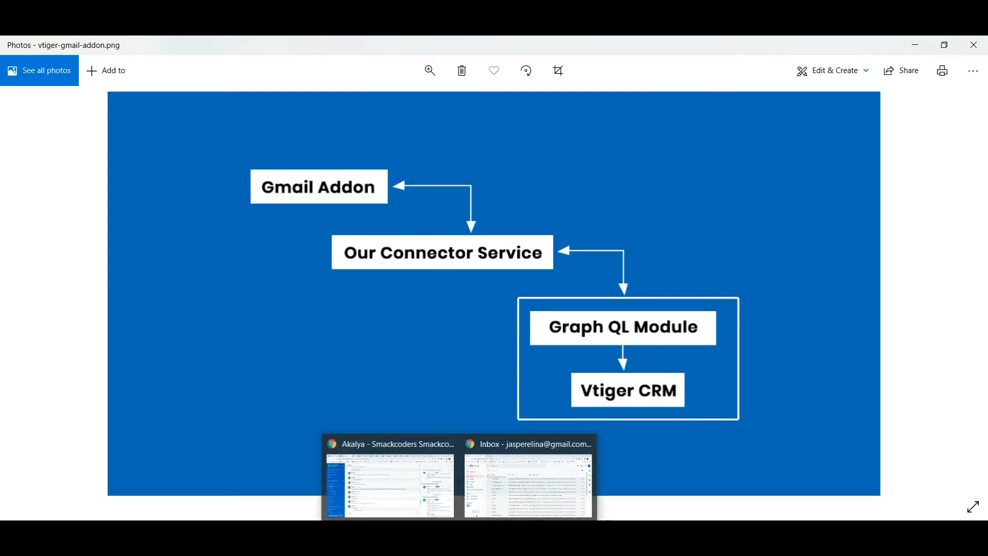
click(500, 494)
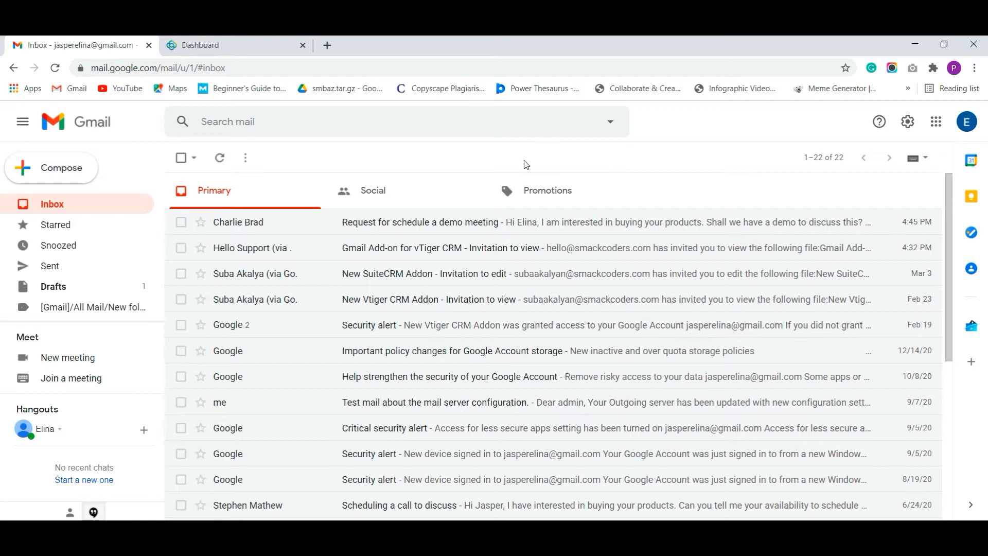
click(976, 335)
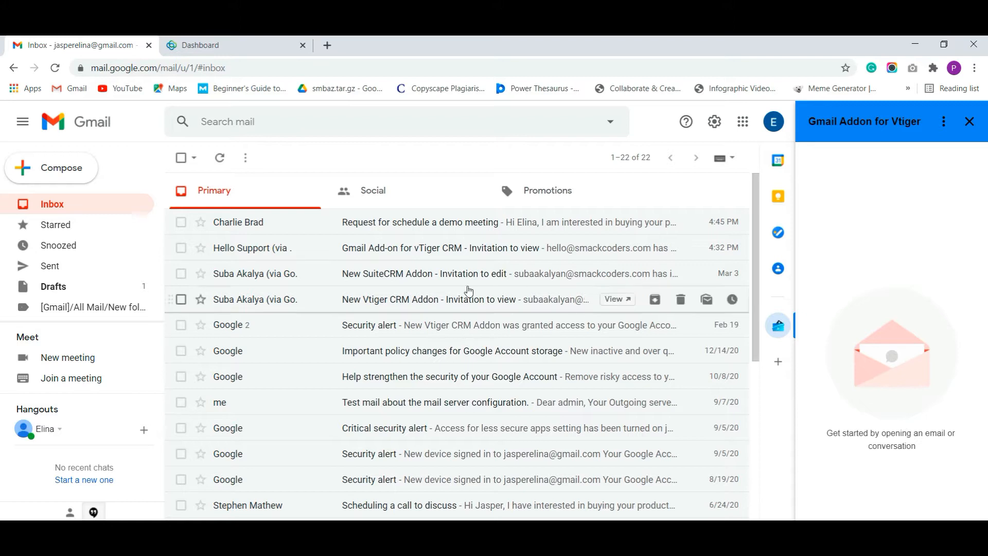
click(392, 223)
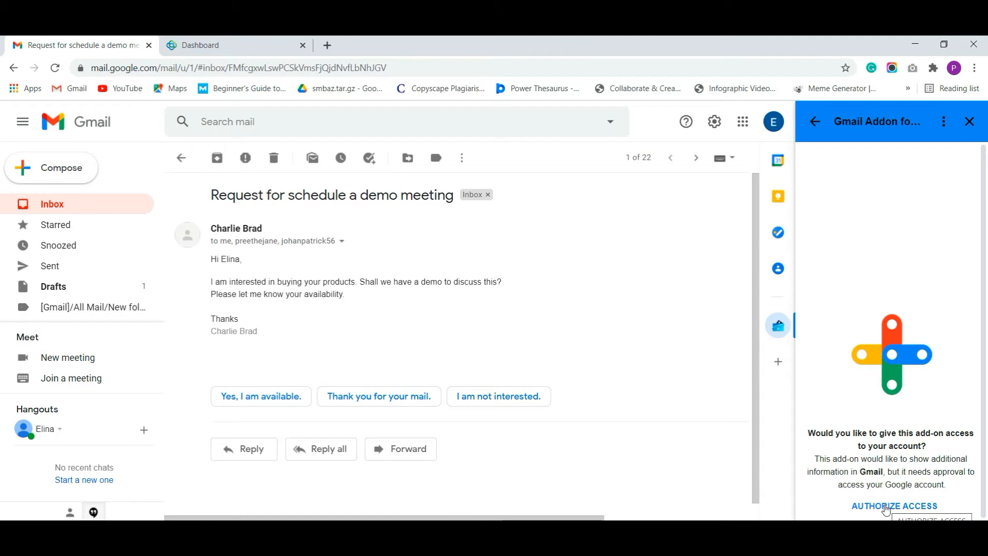
Authorize the add-on with the Gmail account, proceeding past the unverified-app warning for Vibe Vtiger CRM Addon
click(885, 506)
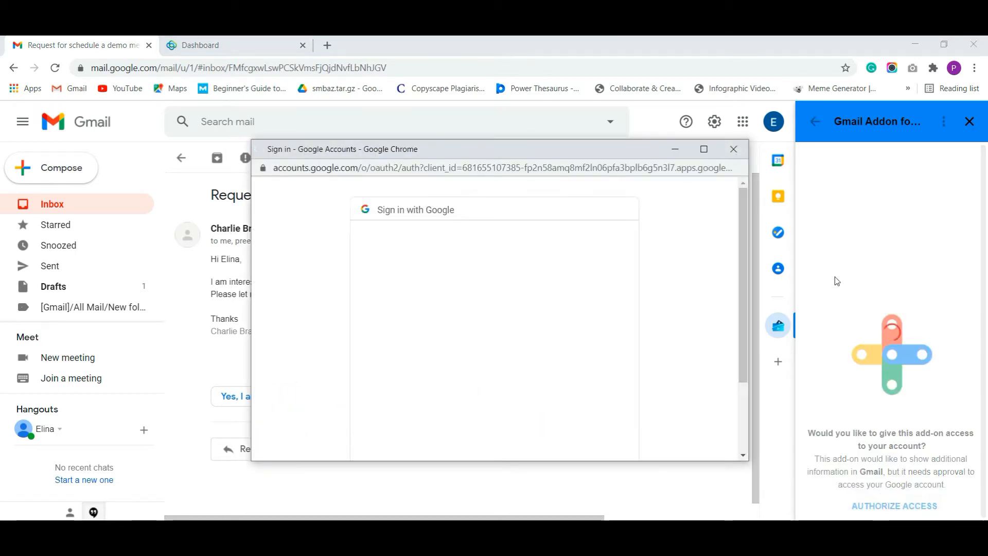
click(704, 148)
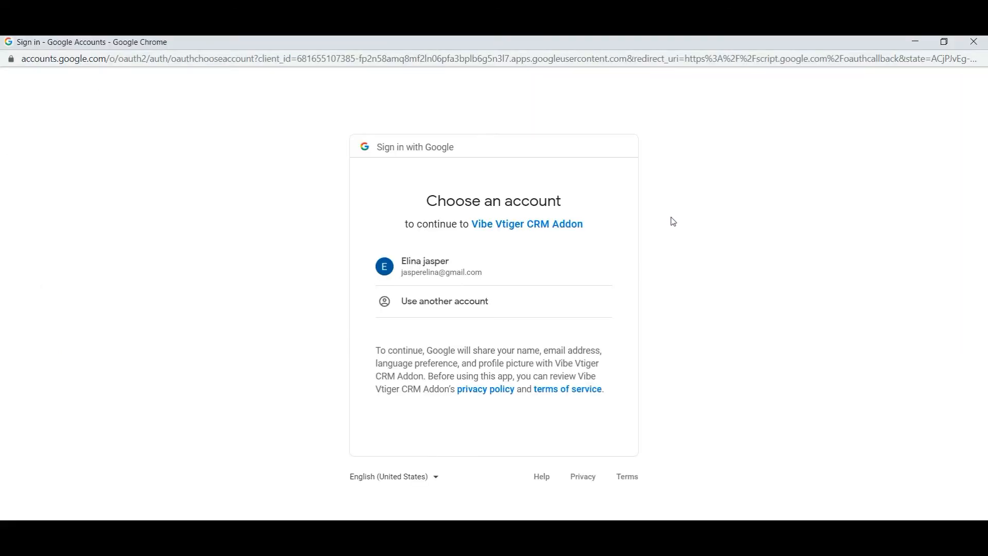
click(503, 253)
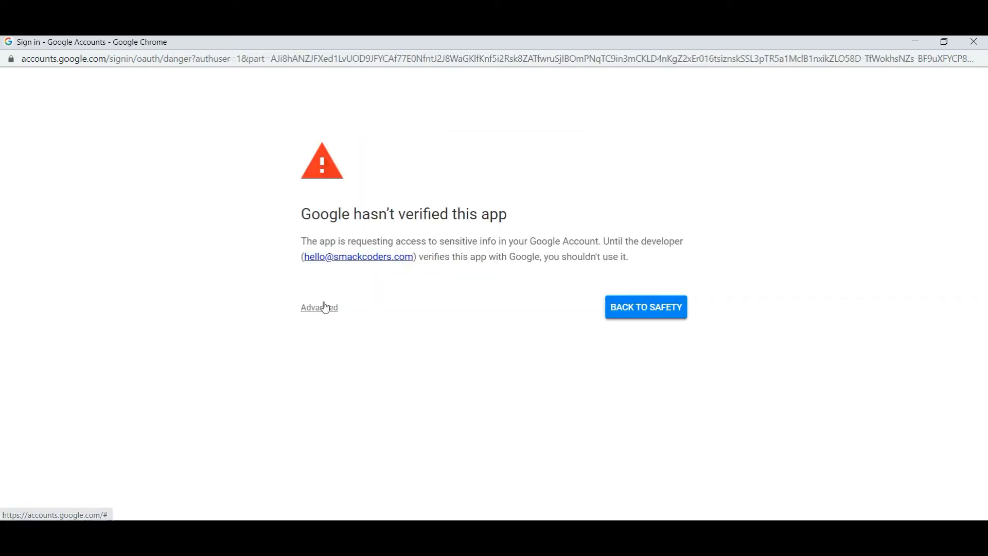
click(323, 307)
click(350, 400)
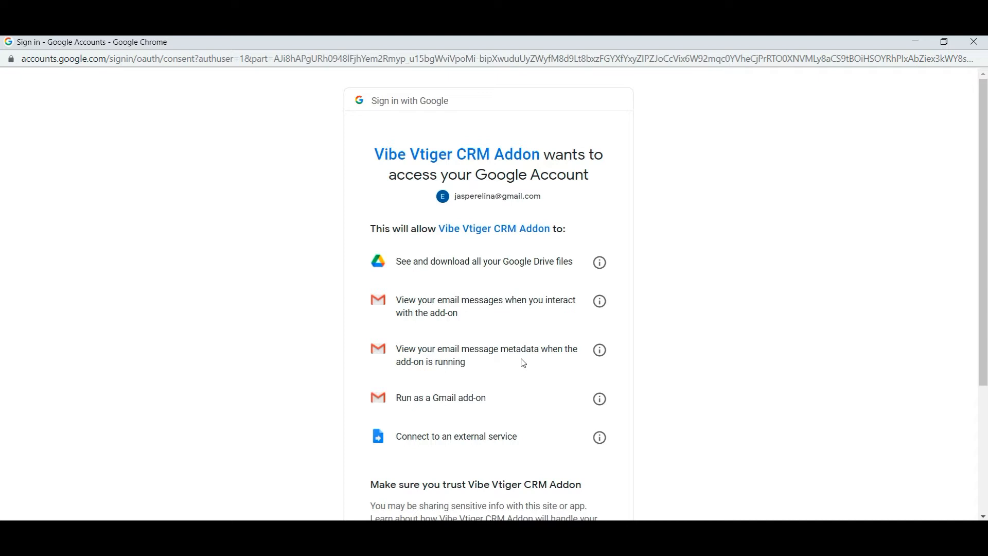
Return to the Google consent window and allow Vibe Vtiger CRM Addon access to the account
click(546, 532)
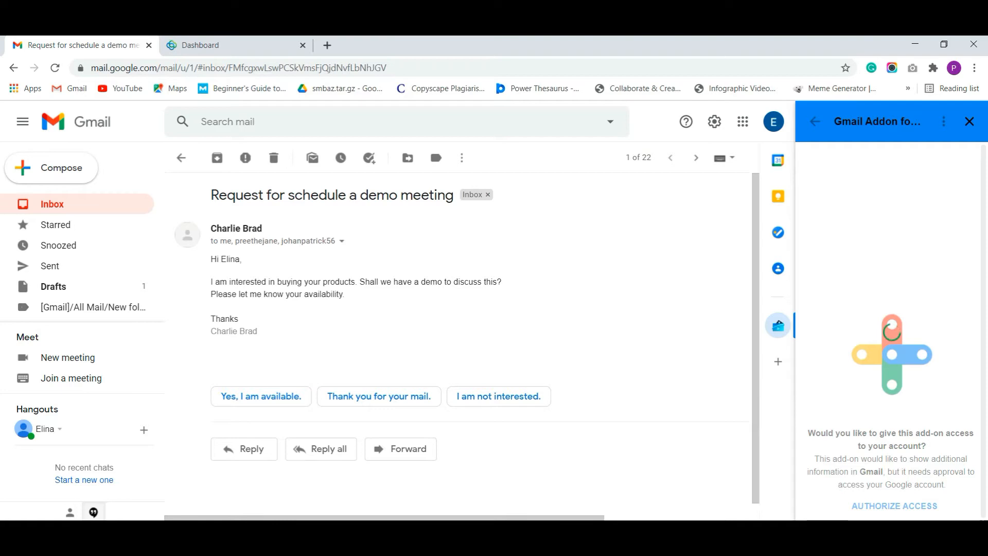
click(551, 488)
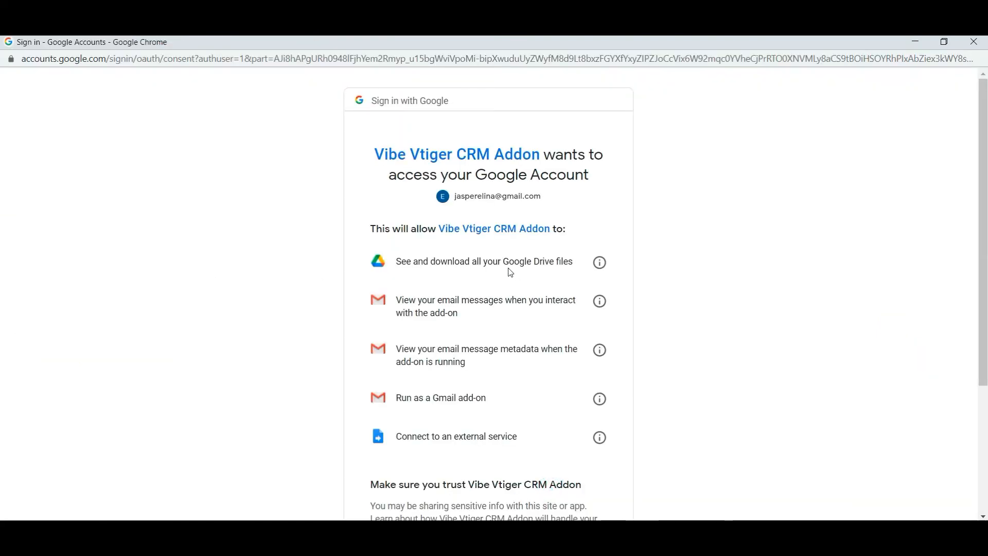
scroll(512, 273, down, 3)
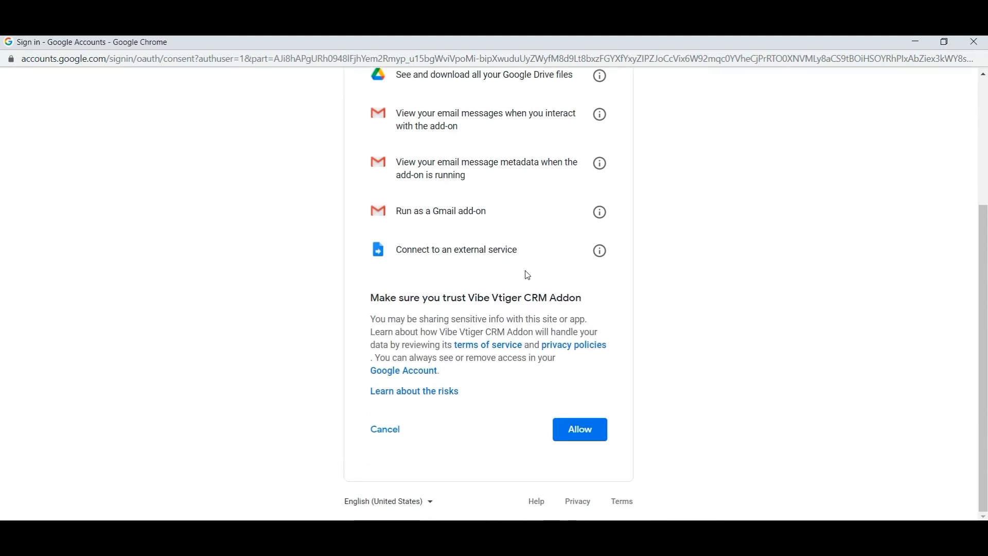
click(582, 439)
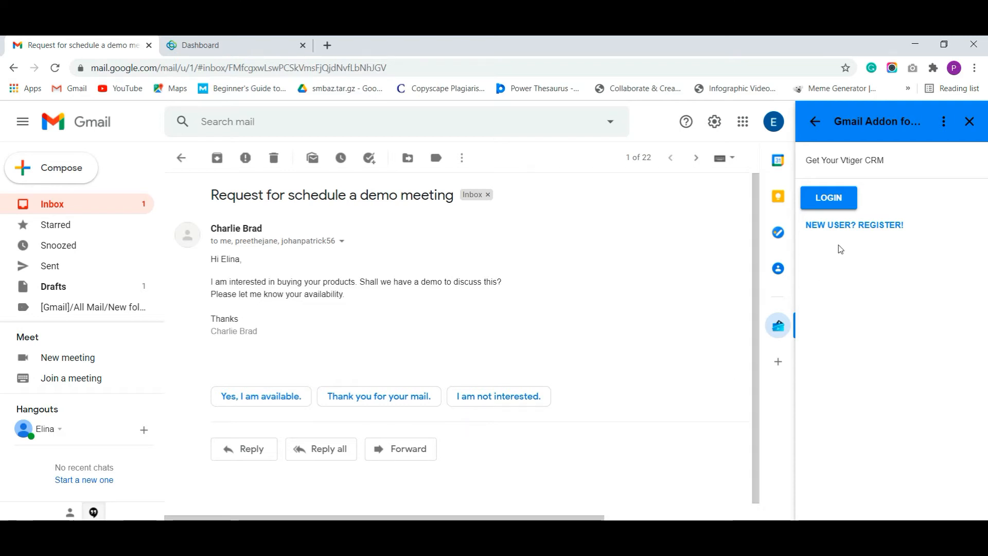
Start a new-user registration and enter the user's first and last name
click(859, 231)
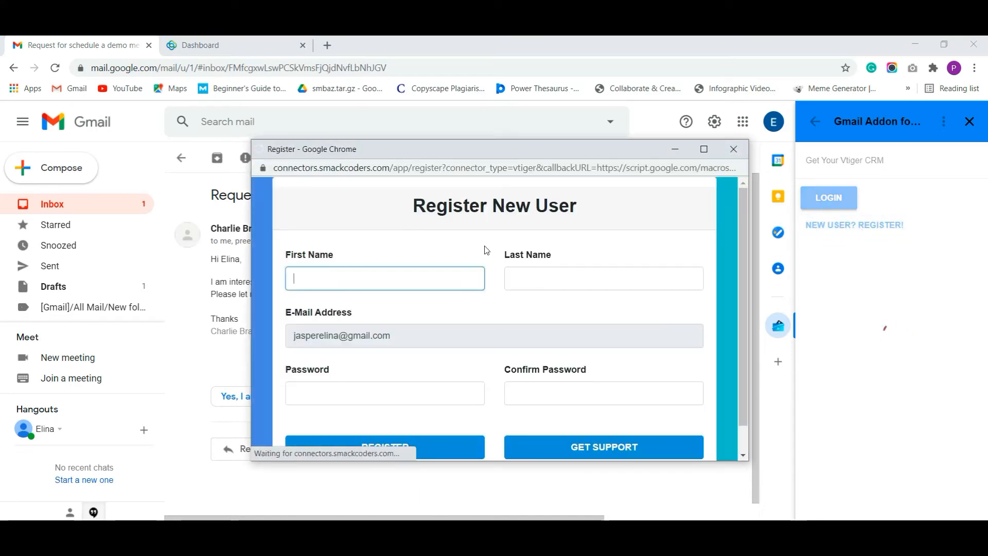
click(358, 276)
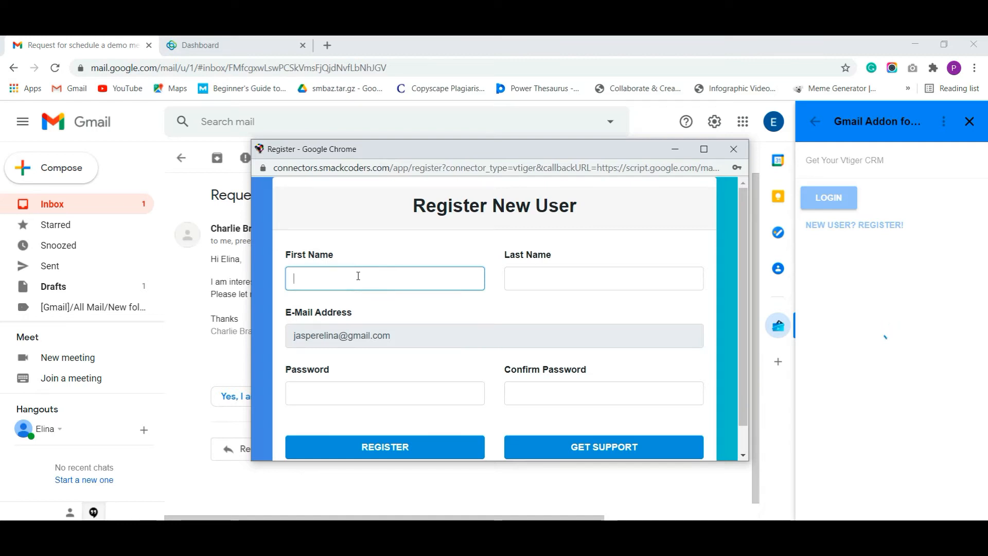
key(Tab)
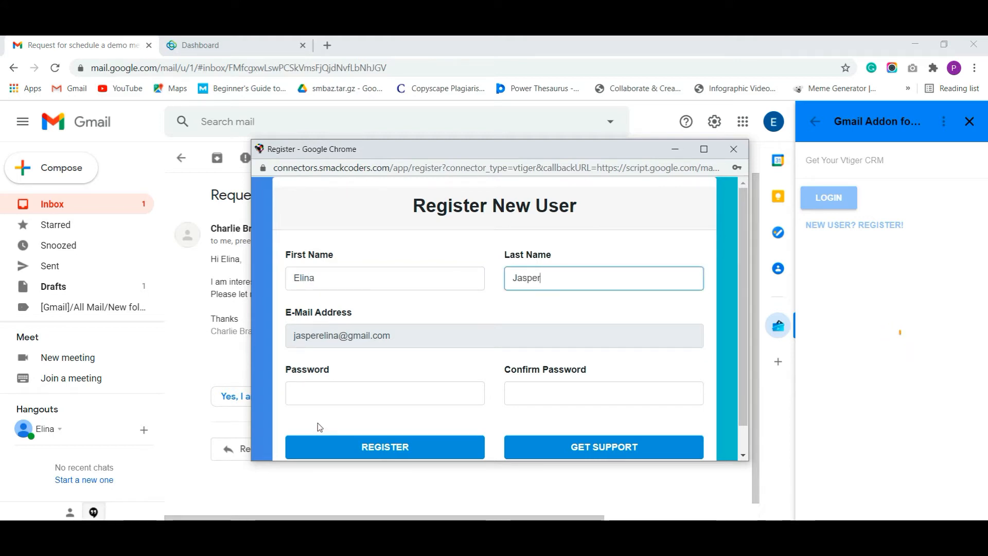
Enter and confirm the account password, then submit the registration
click(313, 387)
text(••••••)
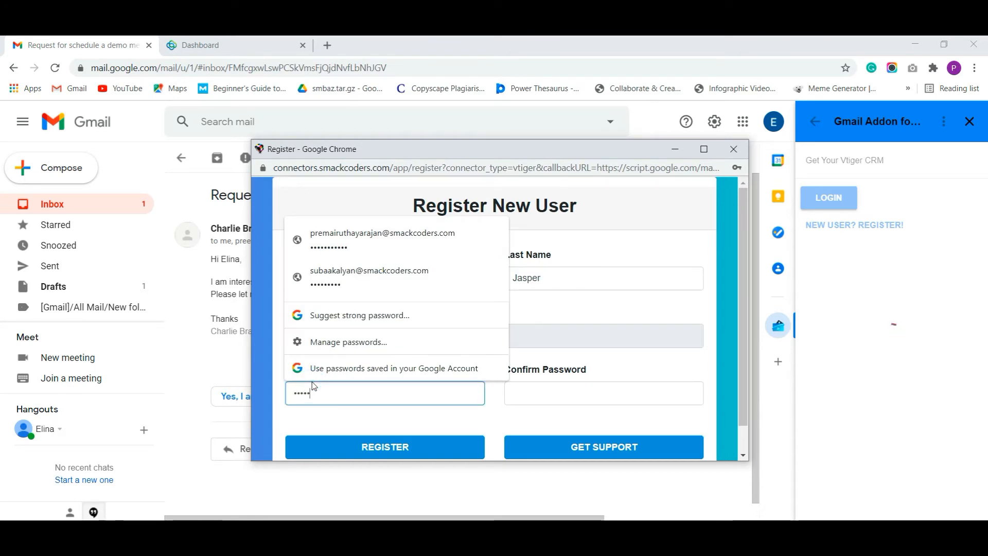
key(BackSpace)
key(BackSpace)
text(••••••••)
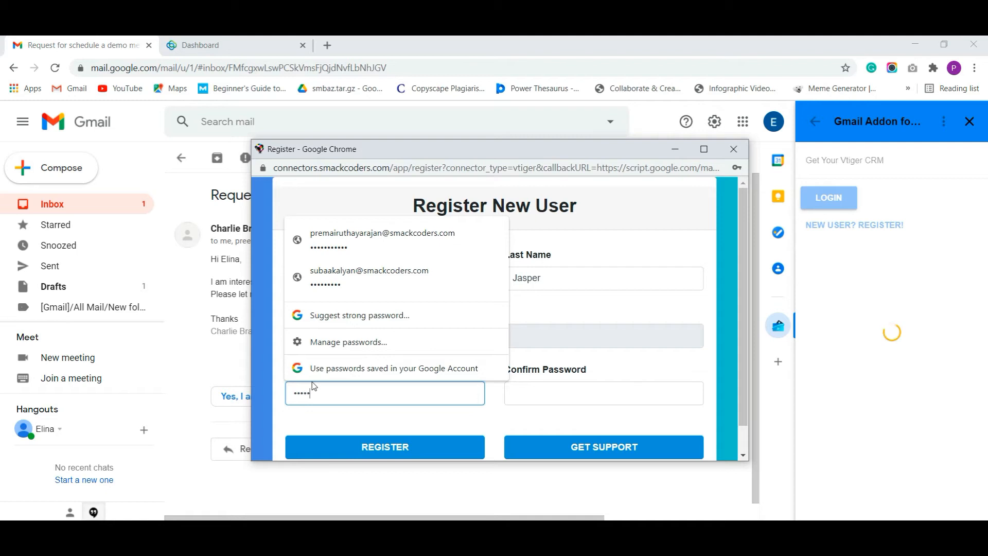
text(•••)
key(Tab)
text(••••••••••)
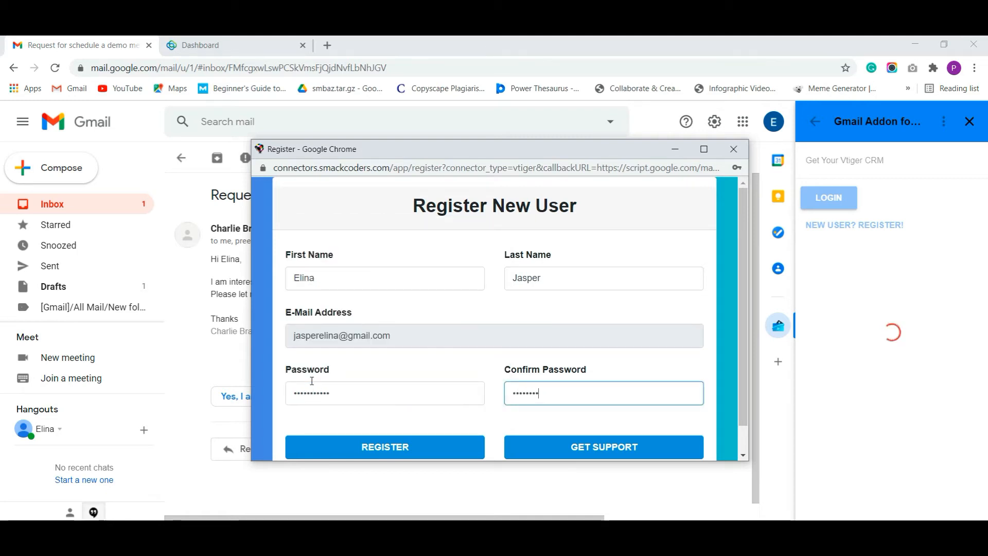
text(•)
click(361, 447)
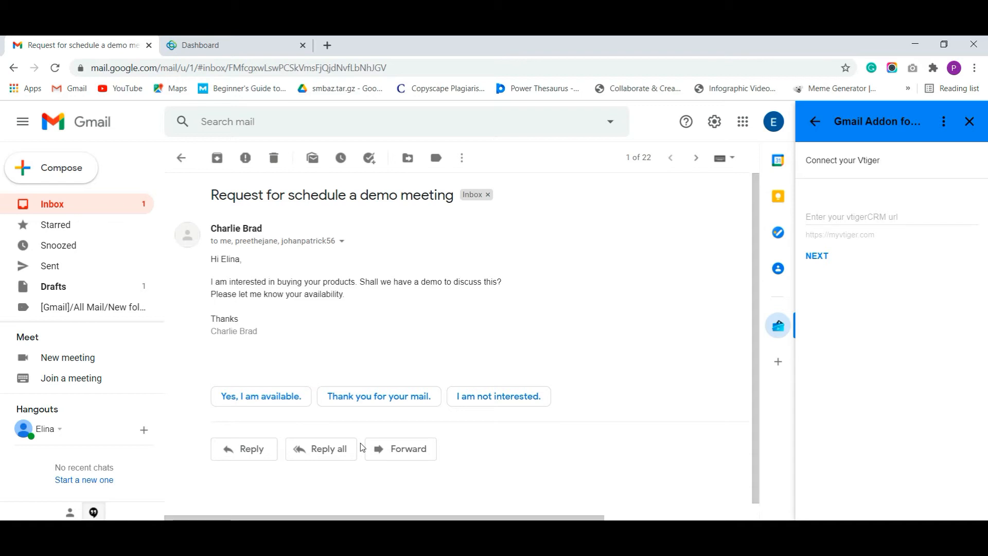
click(843, 213)
text(h)
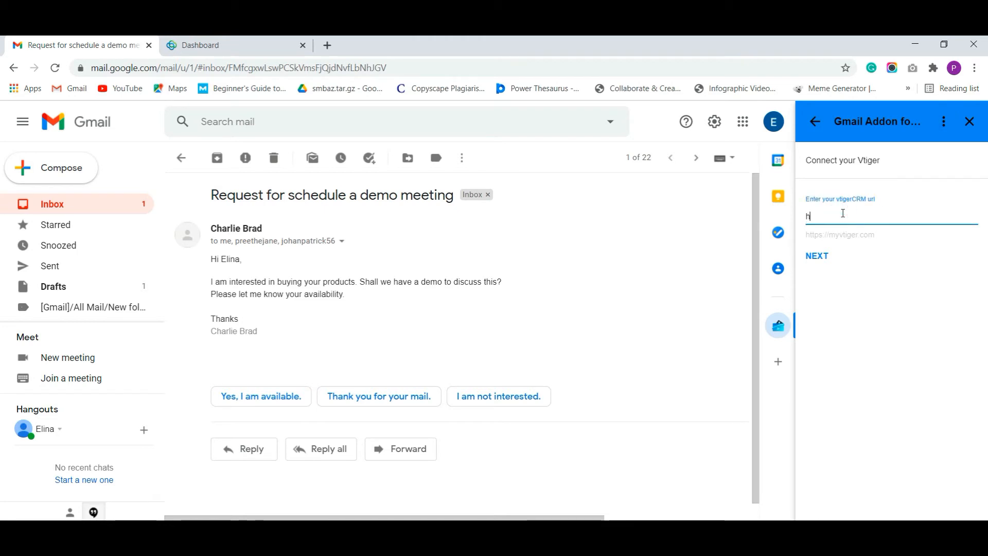
text(ttp://lo)
text(ca)
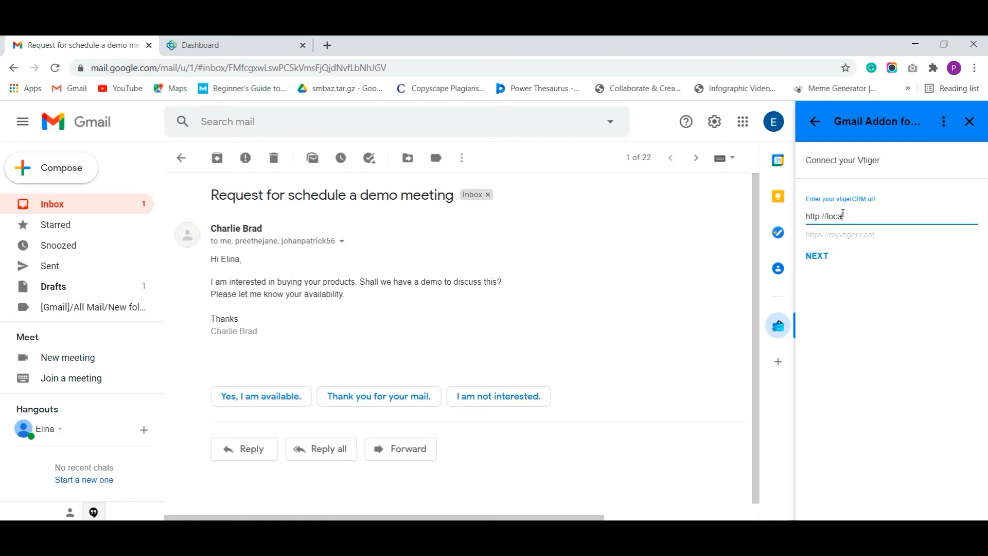
text(lhost/vtigercrm/)
click(817, 256)
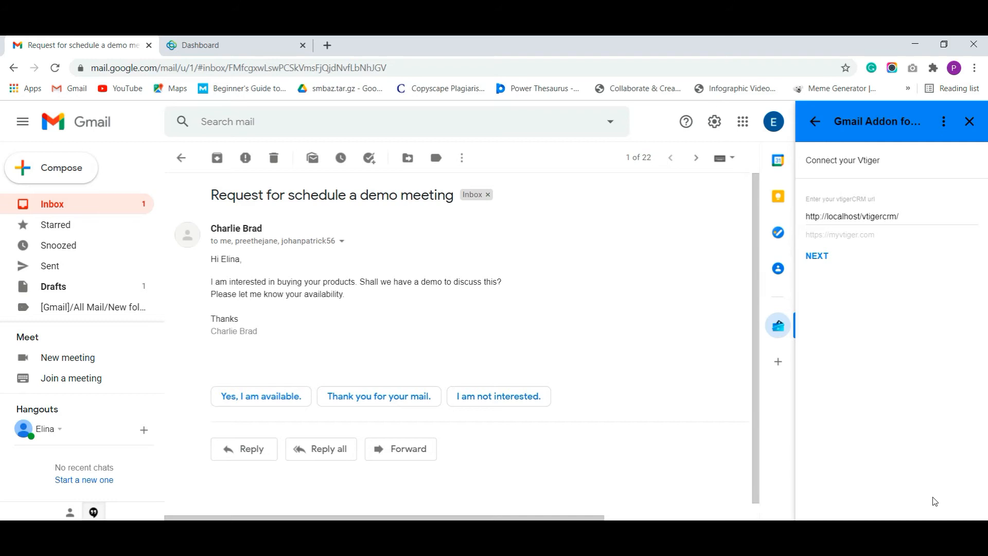
triple_click(910, 213)
key(BackSpace)
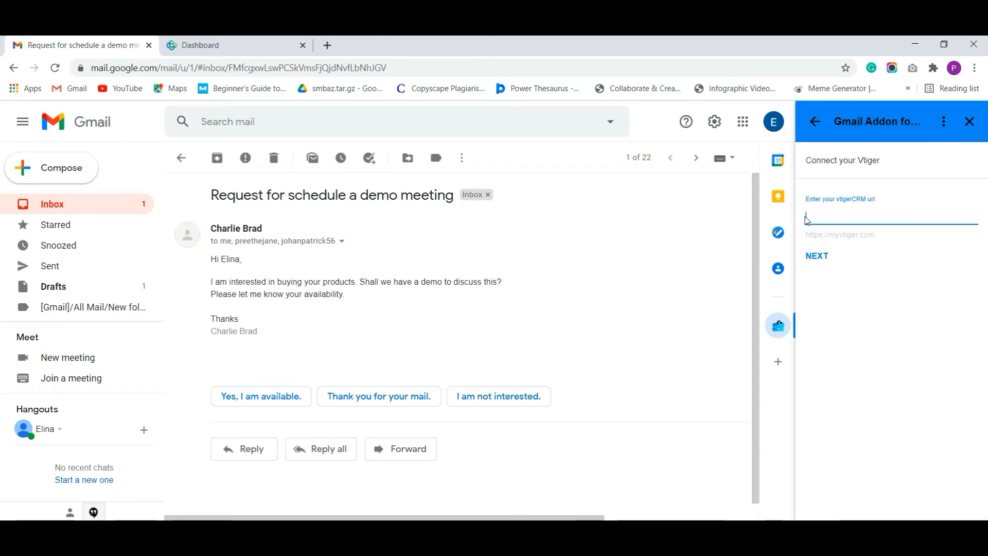
Copy the Vtiger dashboard address and paste it into the add-on's vtigerCRM URL field
click(258, 50)
click(236, 68)
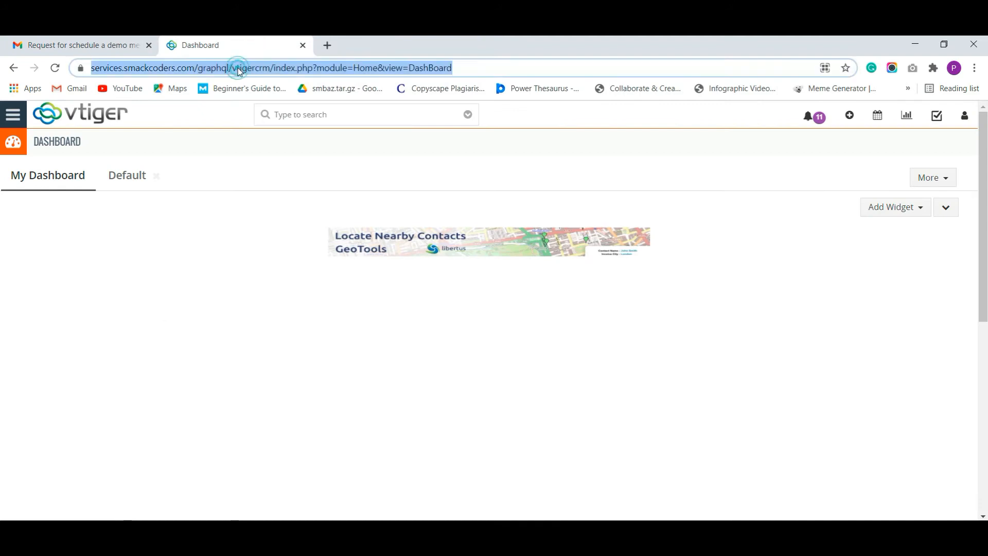
click(234, 68)
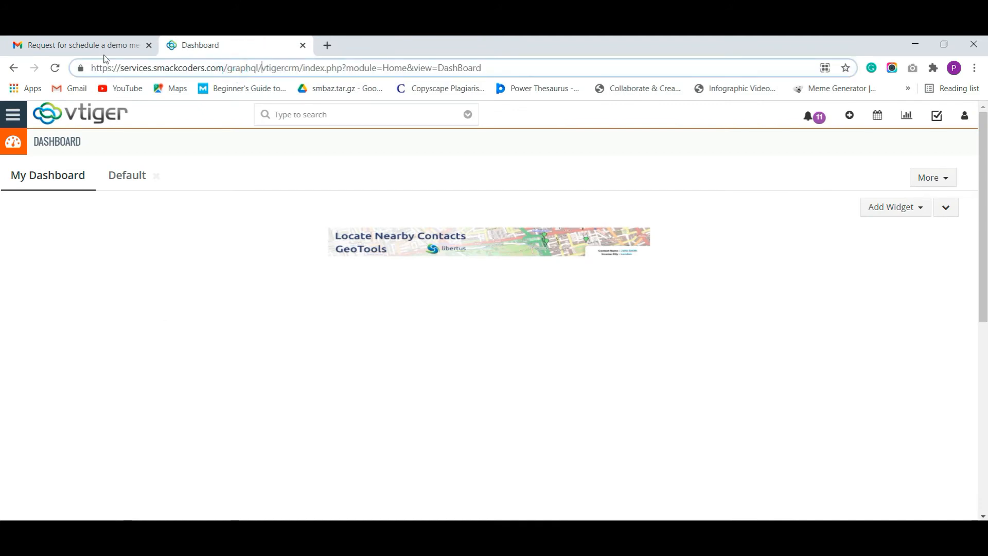
click(103, 47)
click(858, 211)
key(ctrl+v)
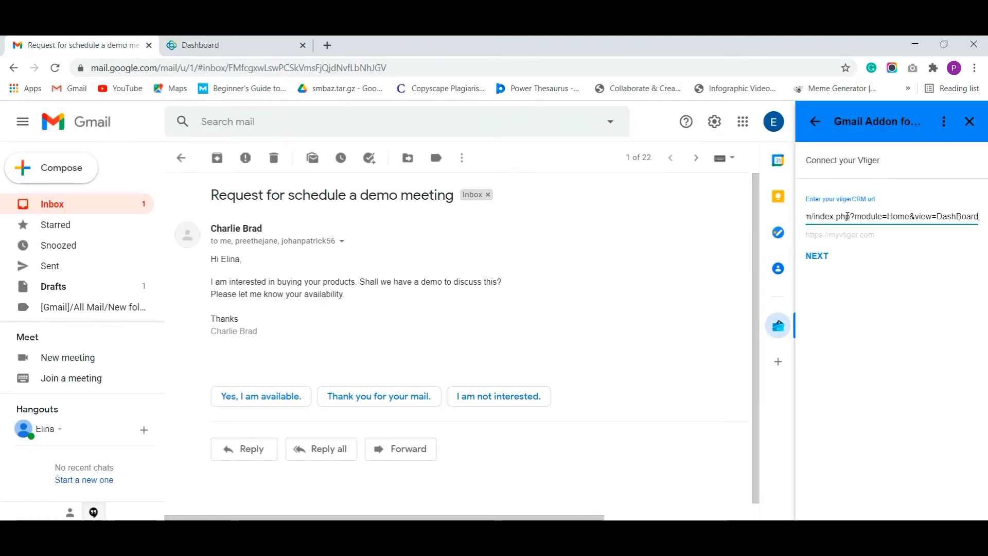
Replace the dashboard path with /graphql/vtigercrm and submit the CRM address
key(shift+Left)
key(shift+Left)
key(shift+Left)
key(shift+Left)
key(shift+Left)
key(shift+Left)
key(shift+Left)
key(shift+Left)
key(shift+Left)
key(shift+Left)
key(shift+Left)
key(shift+Left)
key(shift+Left)
key(shift+Left)
key(shift+Left)
key(shift+Left)
key(shift+Left)
key(shift+Left)
key(shift+Left)
key(shift+Left)
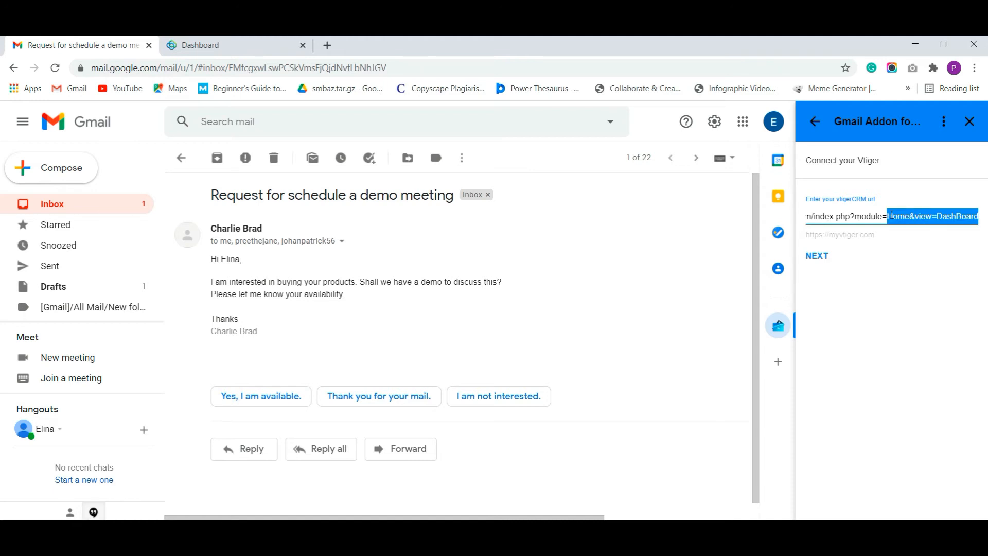
key(shift+Left)
key(shift+Left)
key(shift+Left)
key(shift+Left)
key(shift+Left)
key(shift+Left)
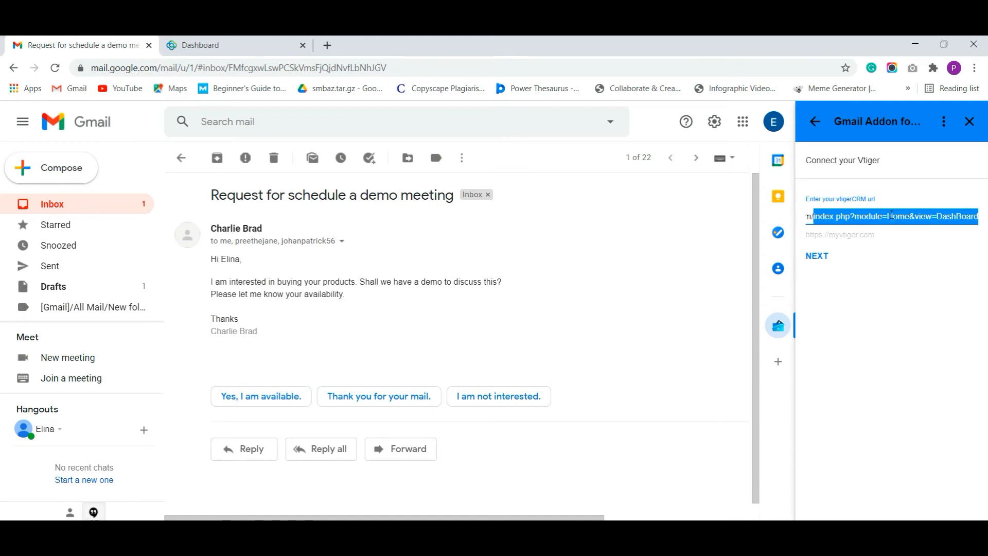
key(shift+Left)
text(/graphql/vtigercrm)
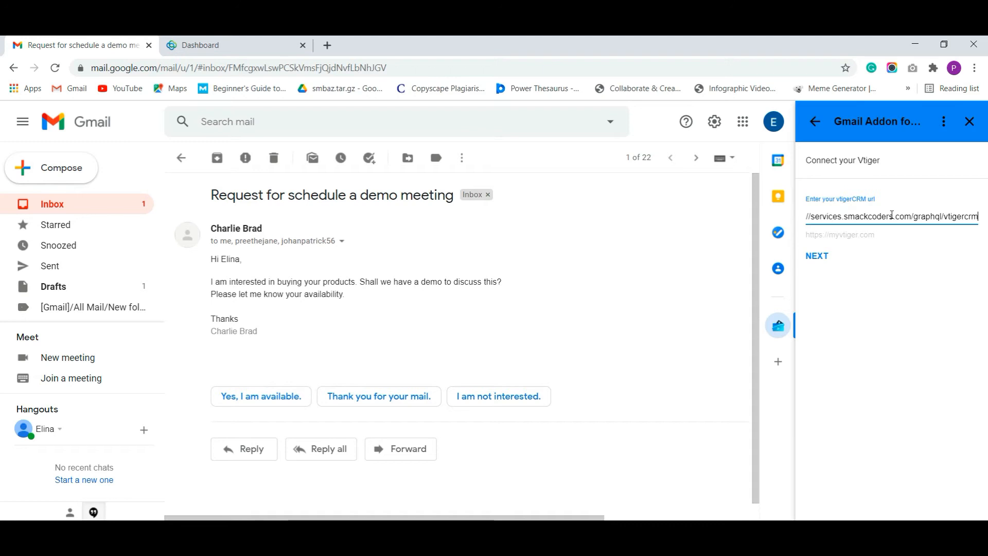
click(833, 213)
key(Home)
key(End)
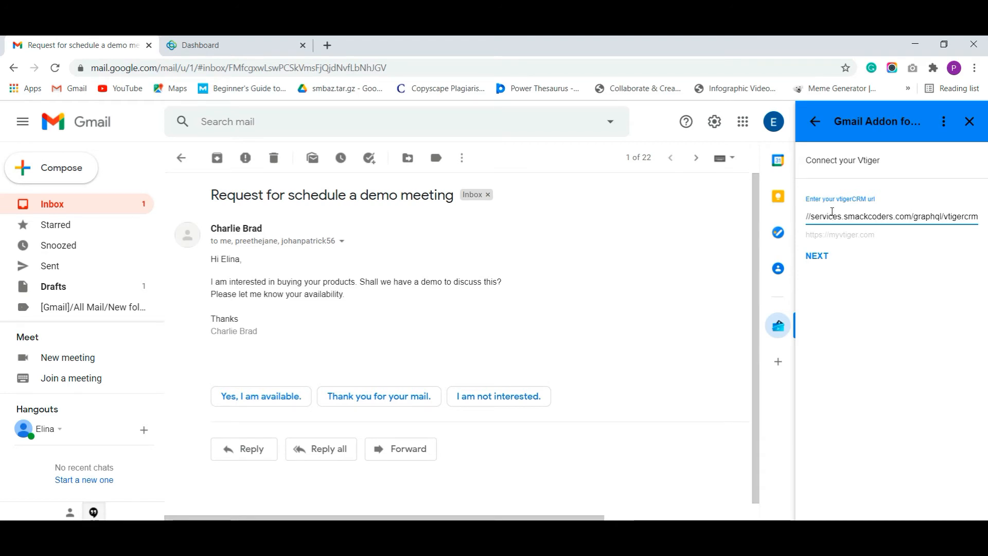
click(814, 261)
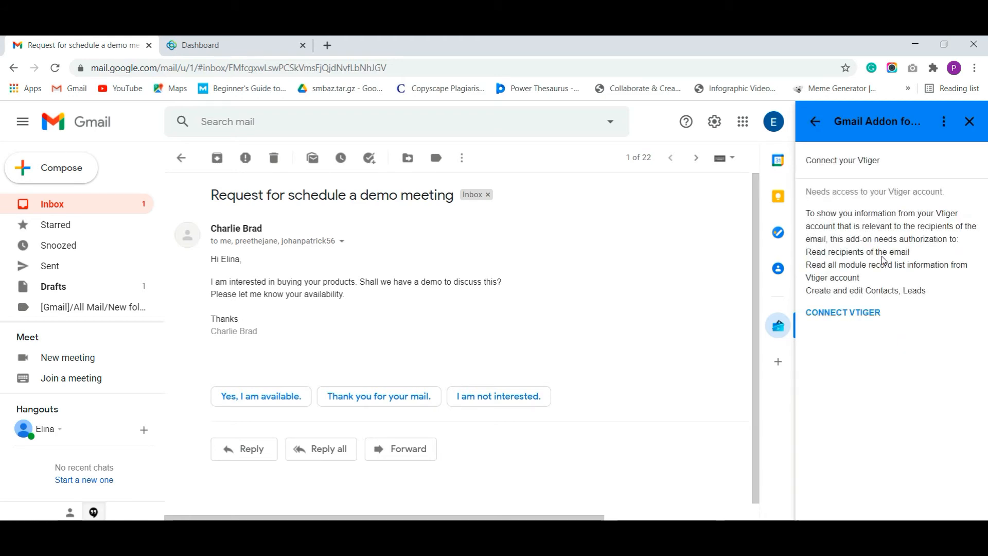
Start connecting Vtiger and allow Smackcoders Connectors access to the CRM account
click(849, 318)
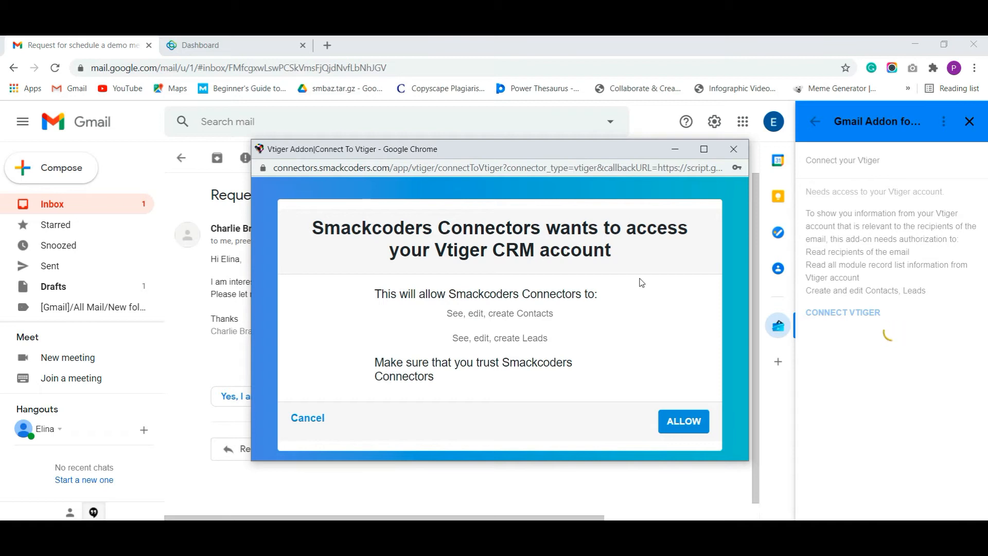
click(684, 421)
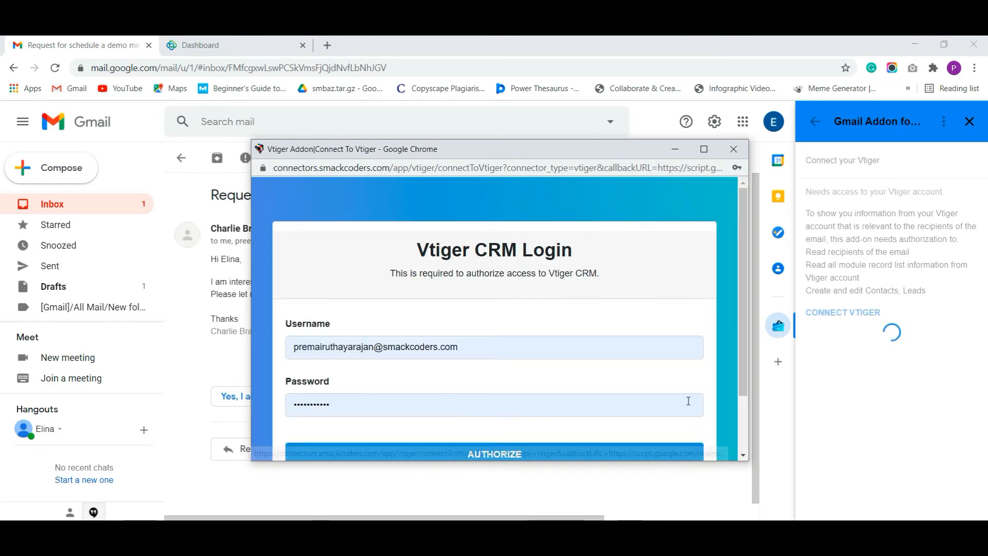
scroll(682, 321, down, 2)
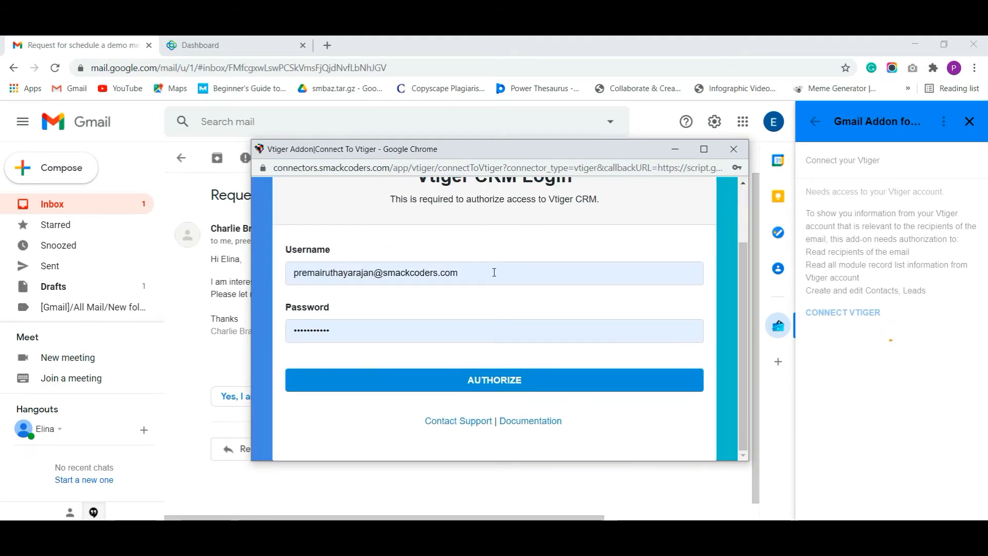
Log in as admin with the account password and authorize the connection
triple_click(492, 271)
key(BackSpace)
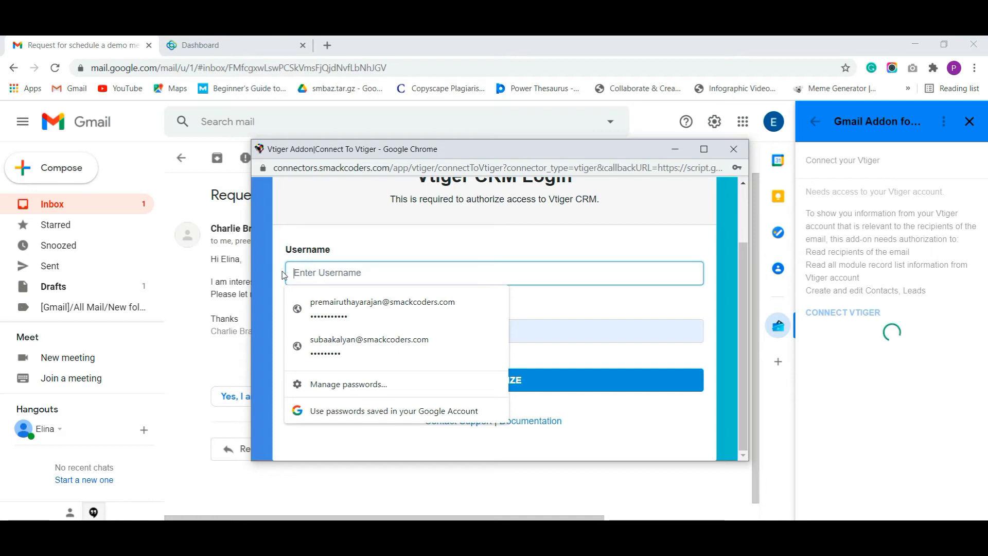
text(admin)
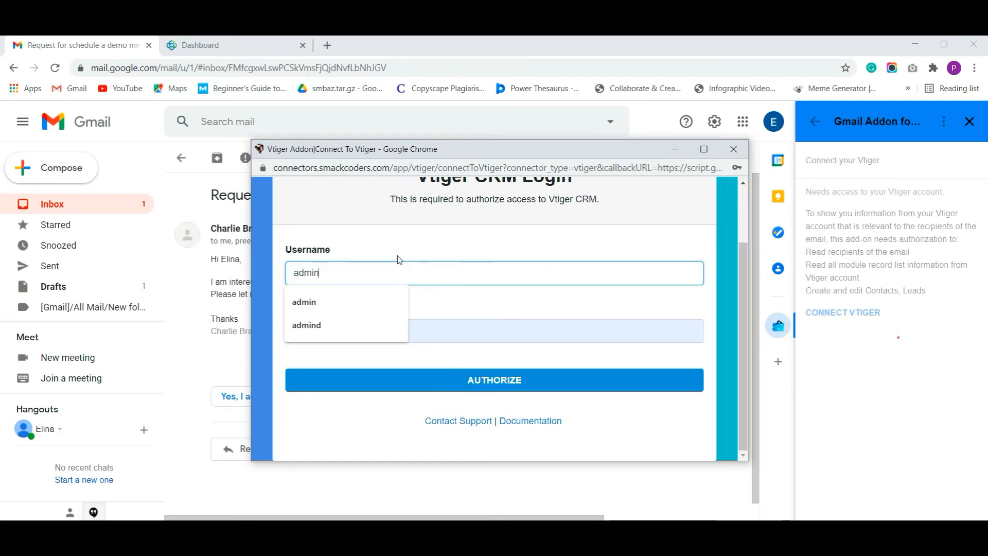
key(Tab)
text(admin)
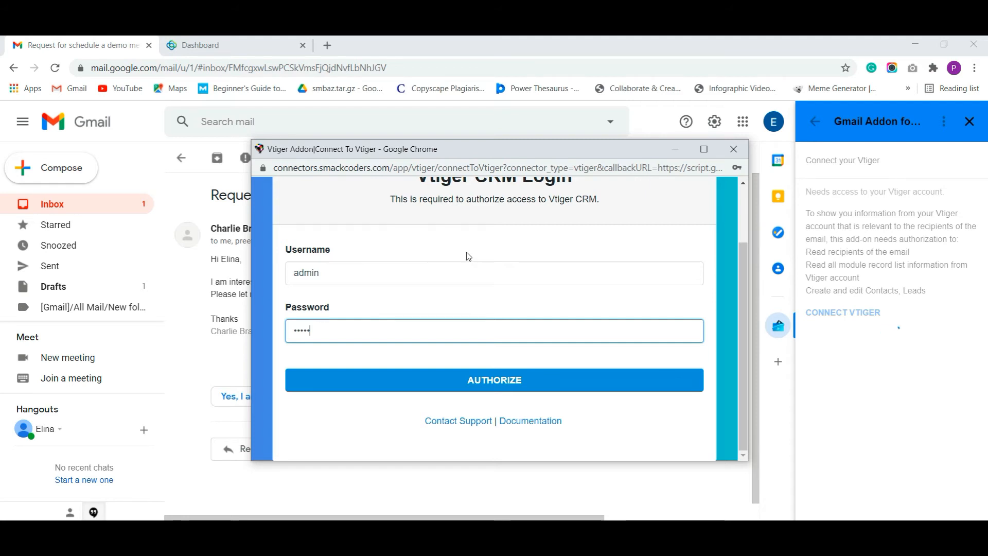
scroll(466, 253, up, 2)
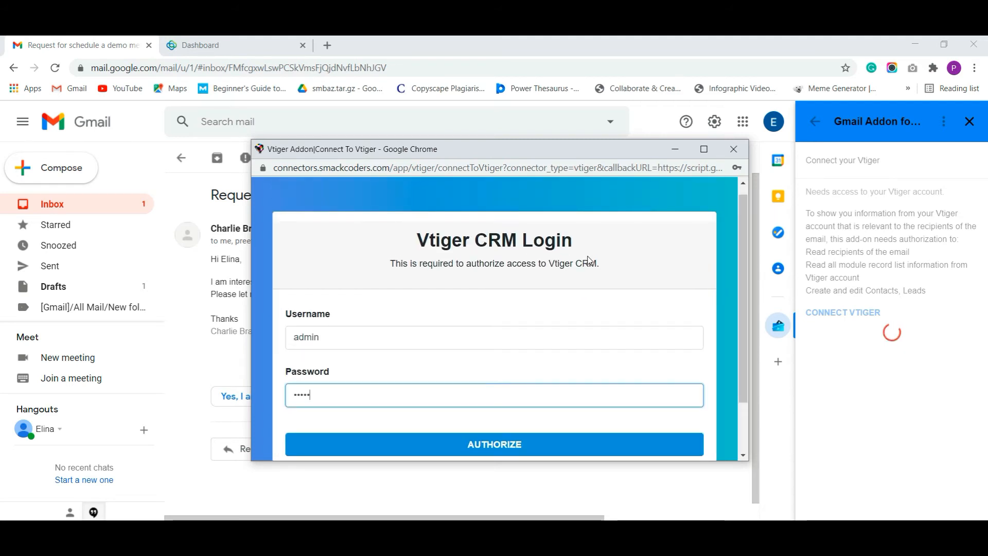
scroll(586, 259, down, 1)
click(513, 379)
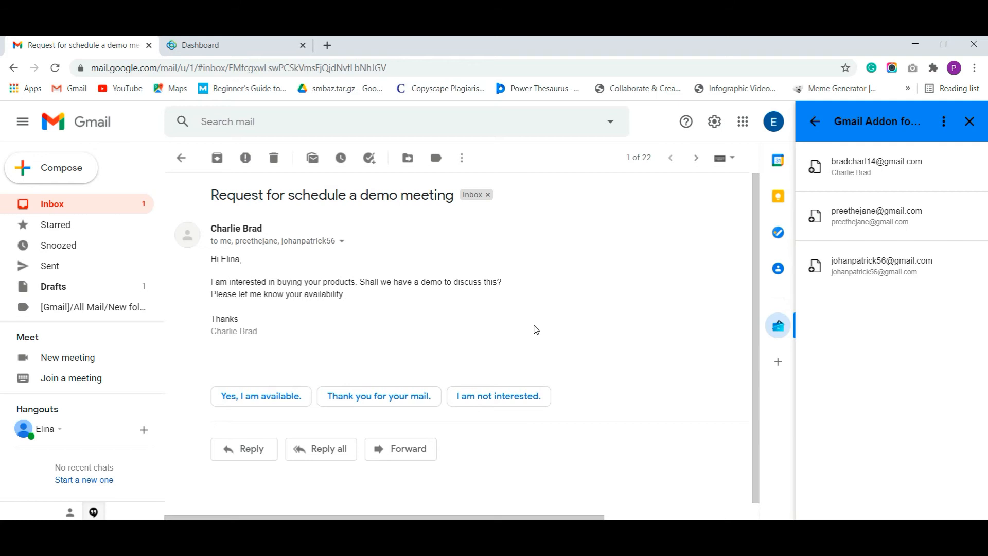
Review the email's sender and recipient details, then open the third recipient's existing Int corporation lead
click(342, 242)
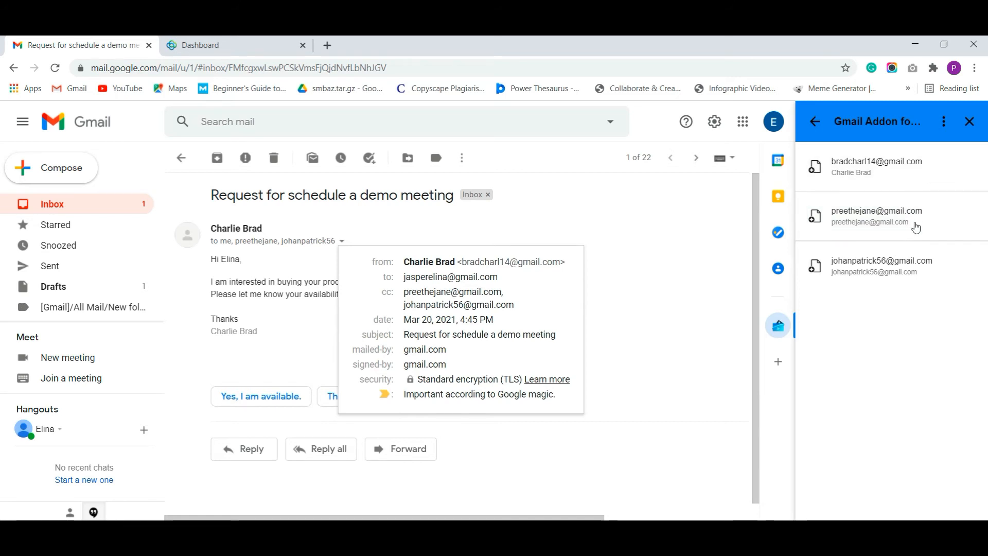
click(644, 255)
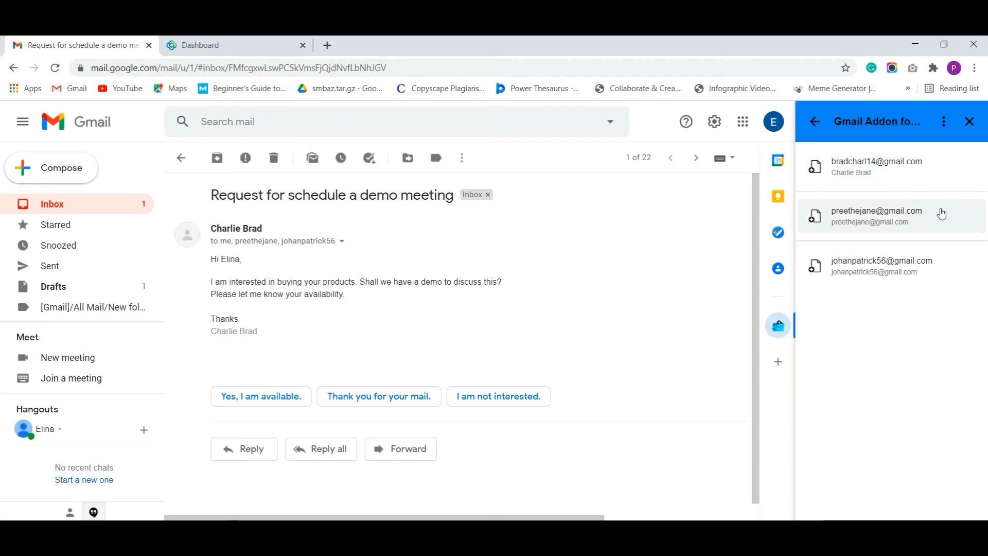
click(911, 273)
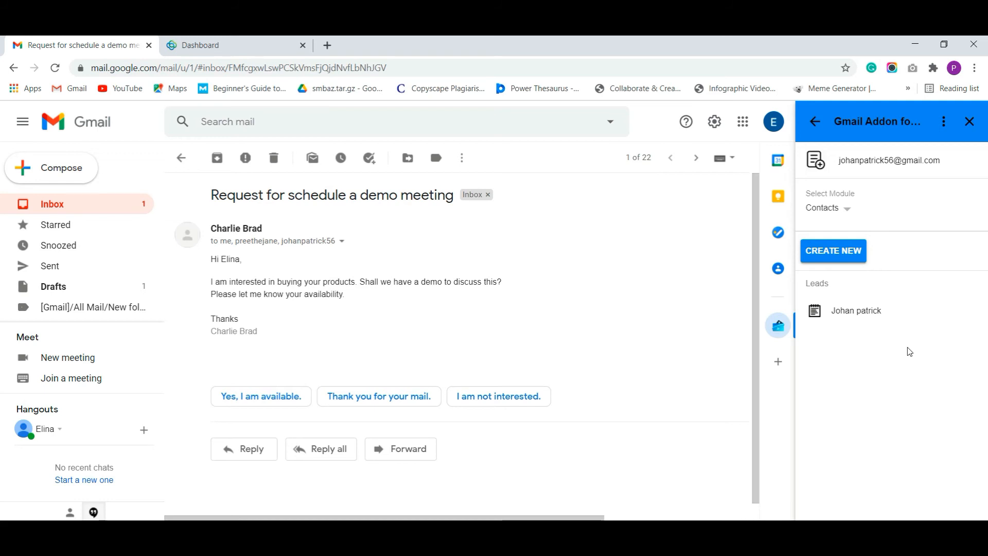
click(892, 312)
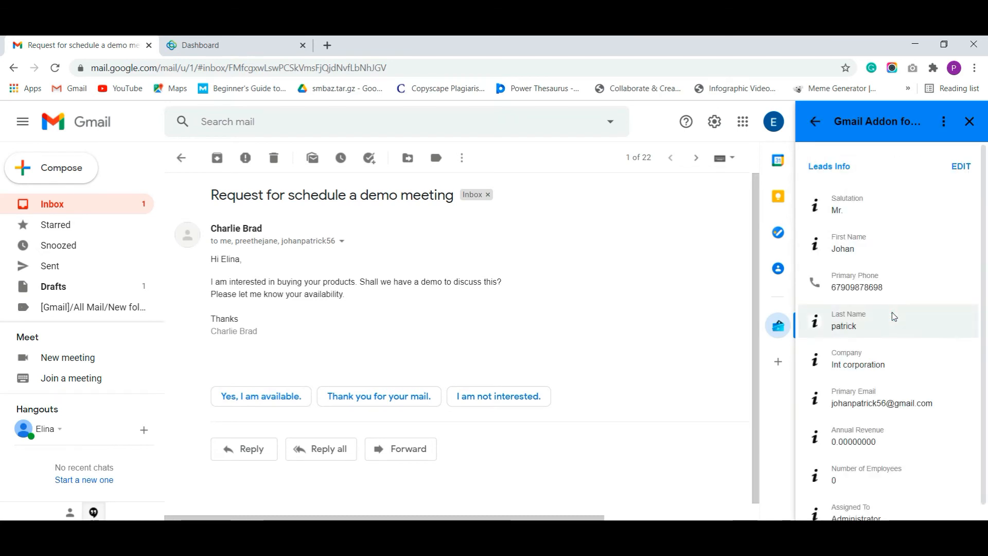
View the Int corporation lead in Vtiger's MARKETING > Leads list, then return to Gmail
click(232, 44)
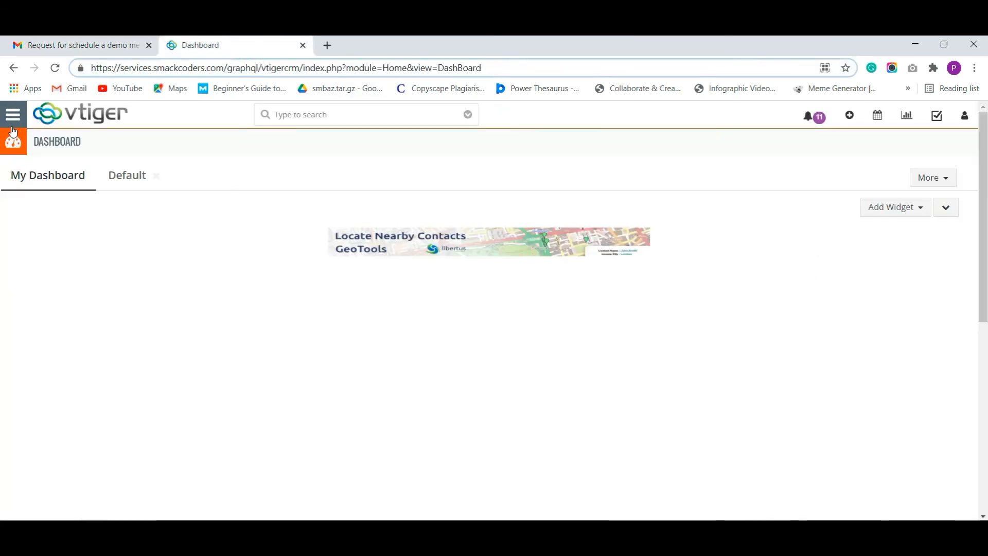
click(13, 114)
mouse_move(42, 182)
click(200, 141)
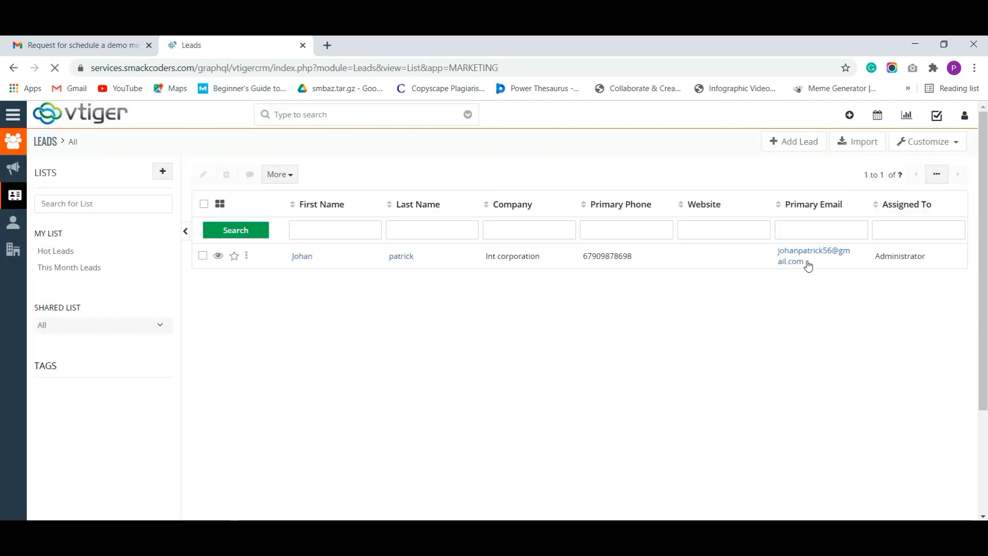
click(83, 45)
Go back to the email's address list, open the sender's card, and open its module list
click(815, 123)
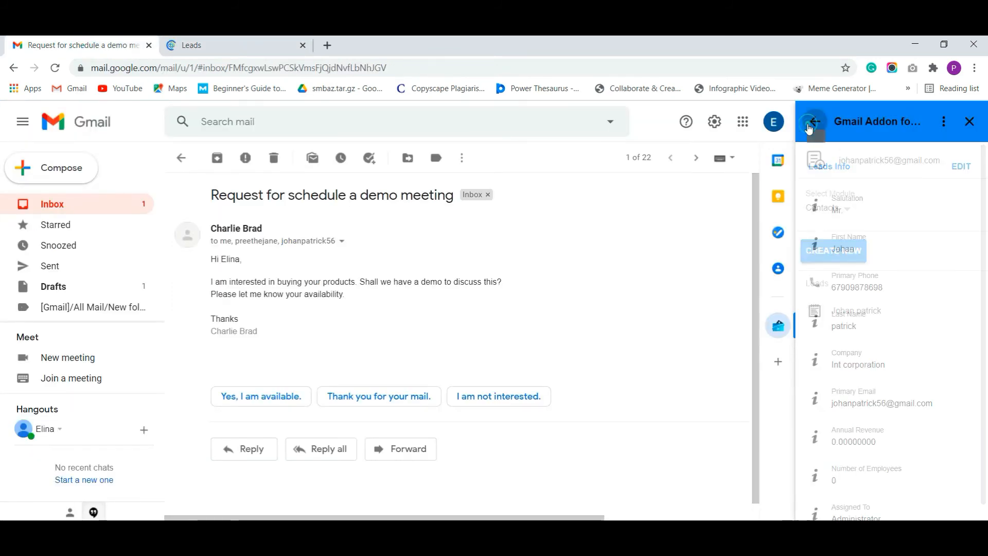
click(816, 123)
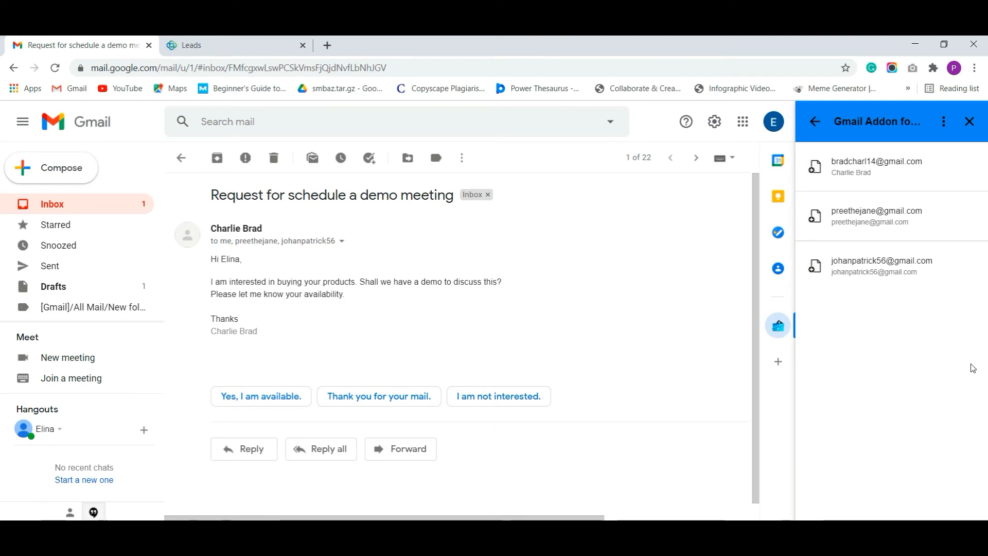
click(890, 177)
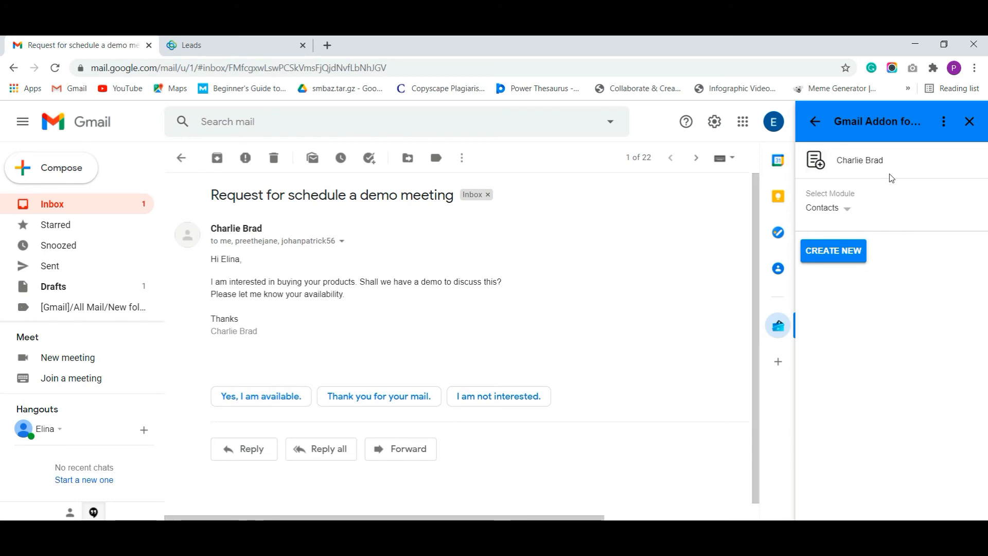
click(848, 207)
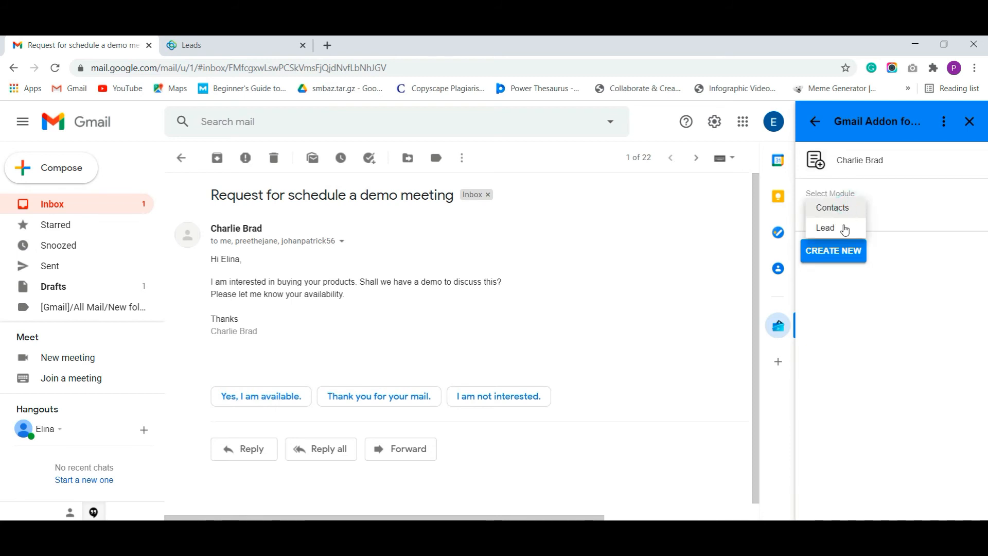
Choose Lead, start a new lead for the sender, enter its last name, and assign it to Administrator
click(848, 227)
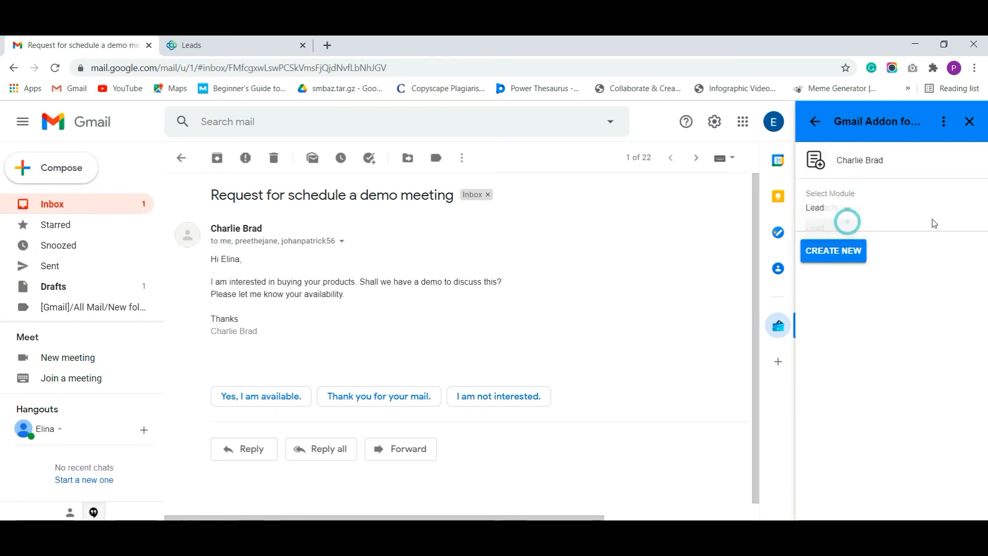
click(844, 256)
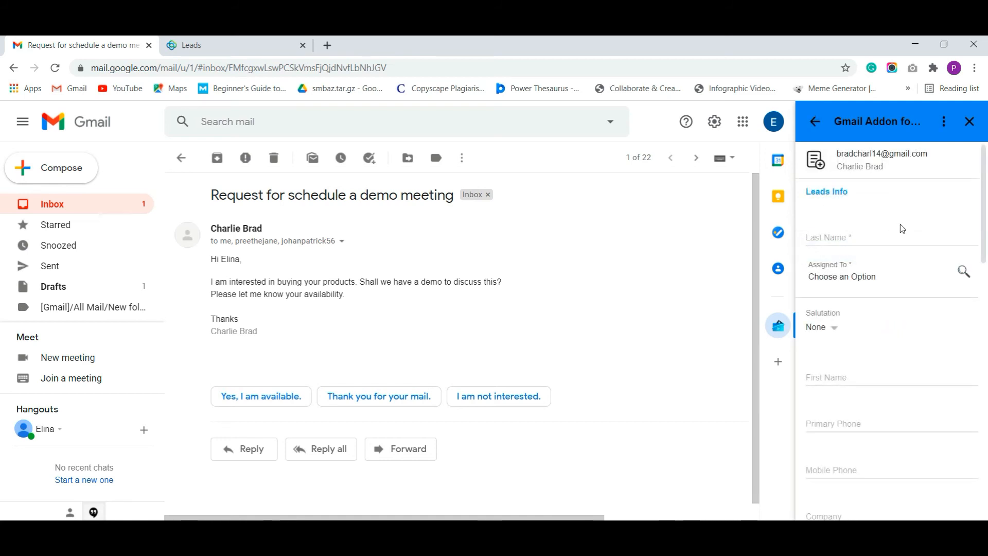
scroll(898, 226, down, 8)
scroll(905, 234, up, 8)
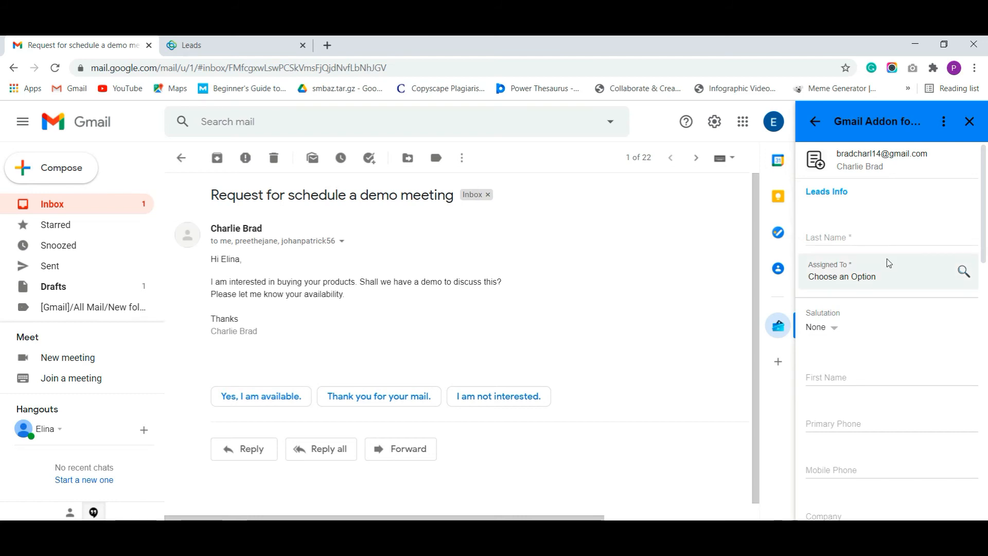
click(863, 236)
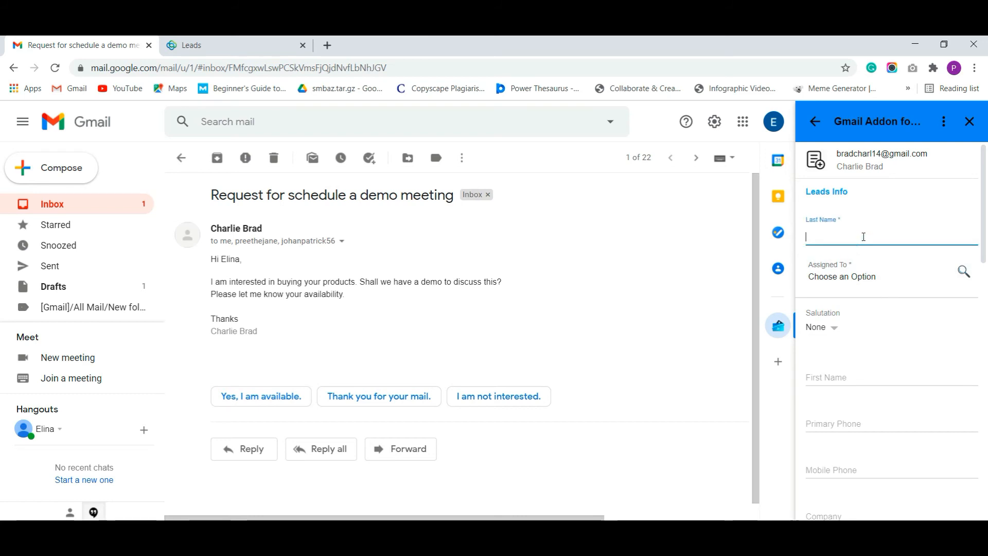
click(964, 271)
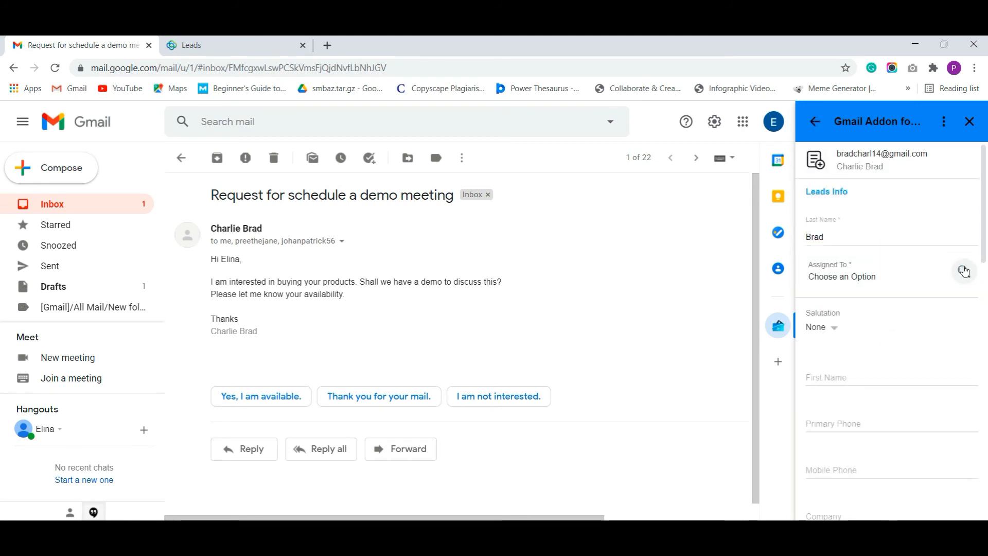
click(854, 238)
Fill in the lead's first name, primary phone number, and company Smack Inc
scroll(913, 252, down, 2)
click(882, 248)
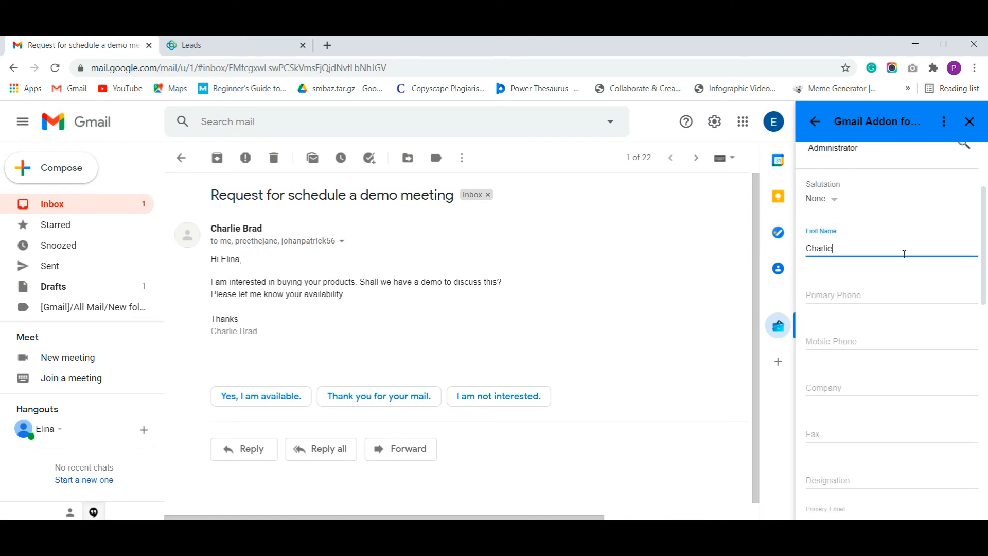
click(889, 292)
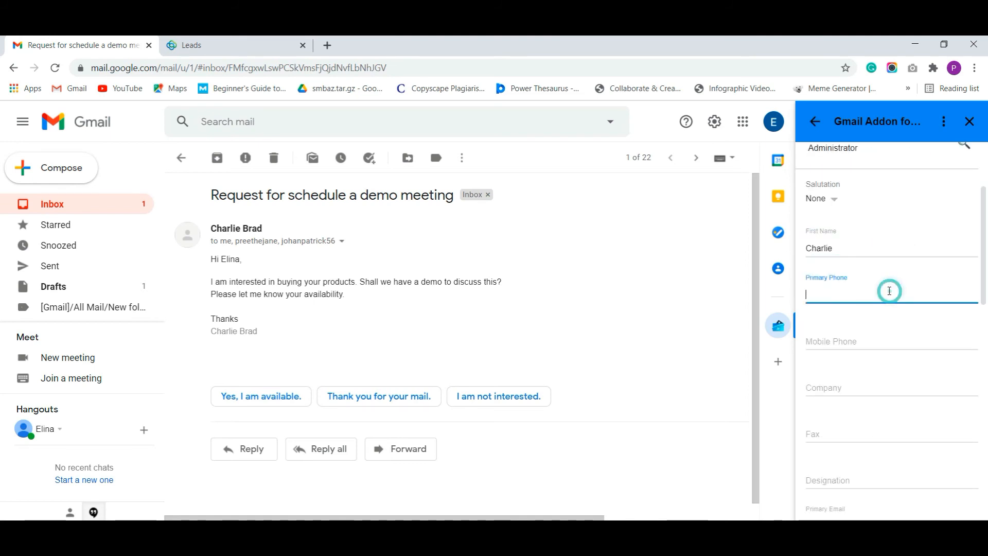
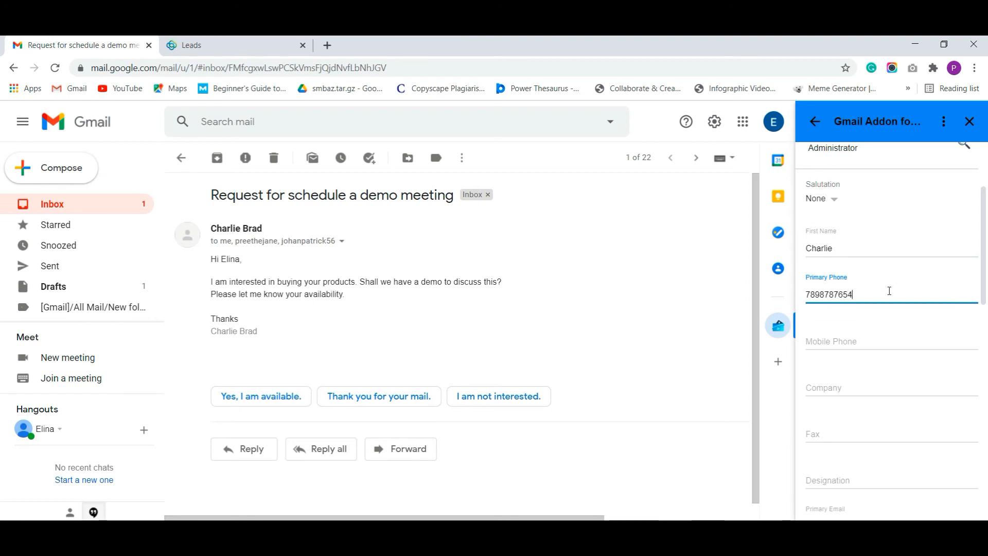
scroll(875, 304, down, 1)
click(853, 315)
text(Smack Inc)
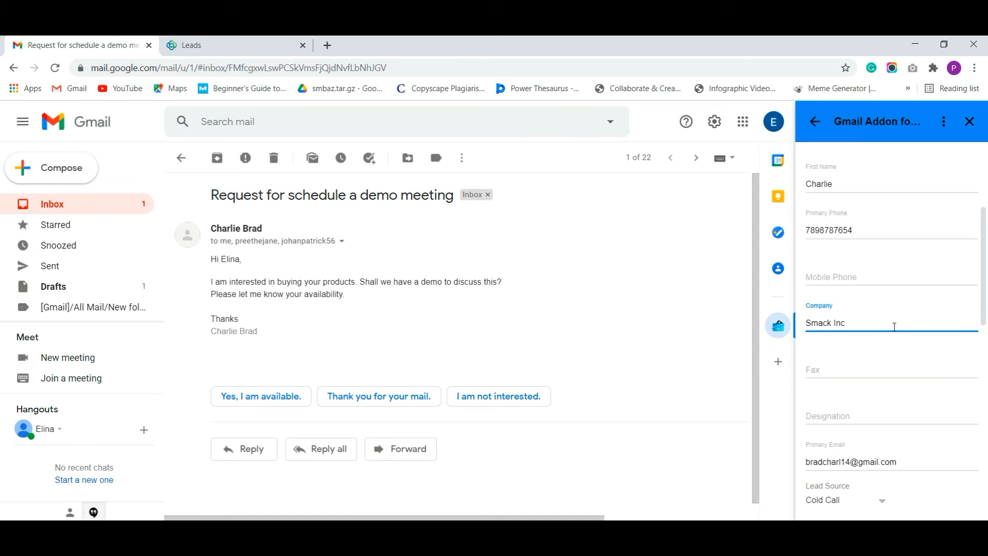
Set the lead's location to Los Angeles, California, United States
scroll(894, 326, down, 1)
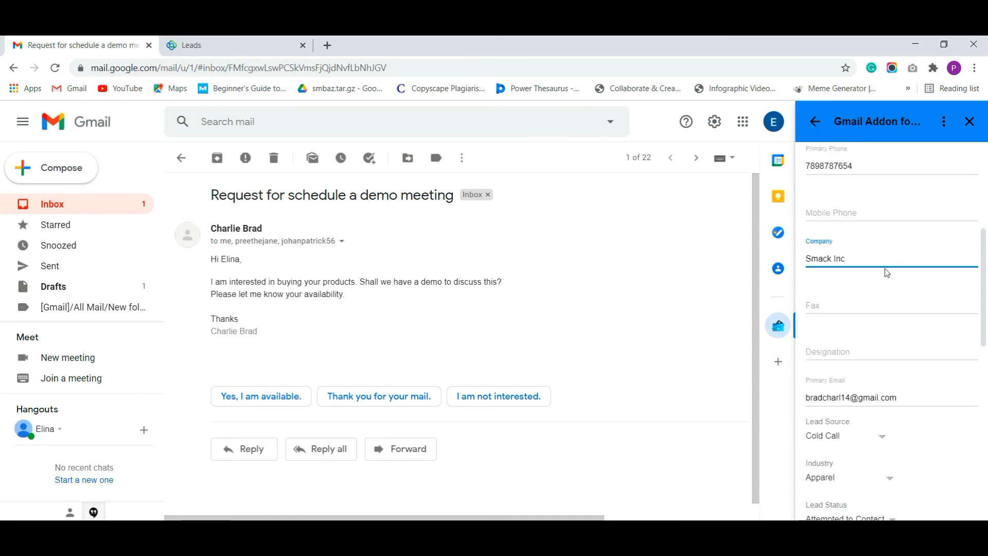
scroll(881, 273, up, 2)
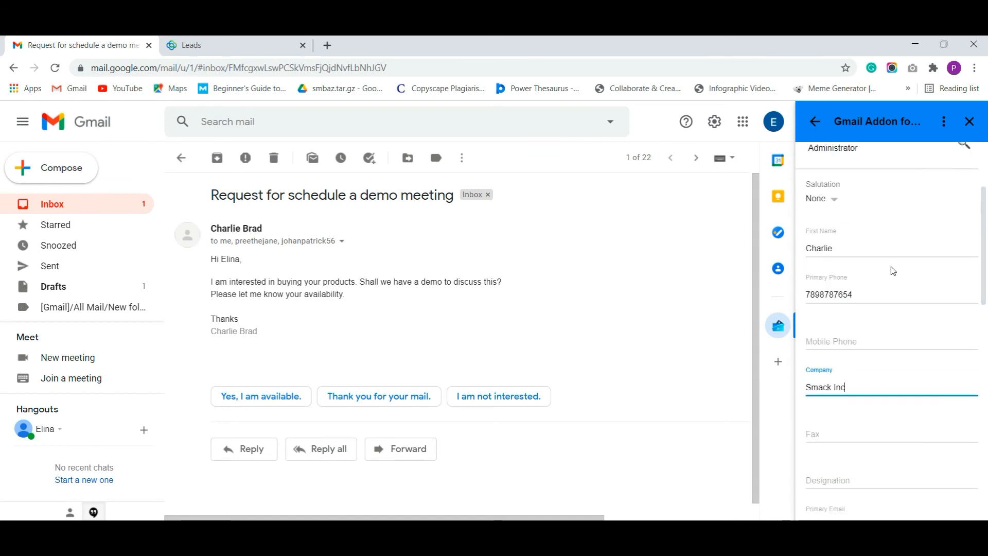
scroll(900, 270, down, 3)
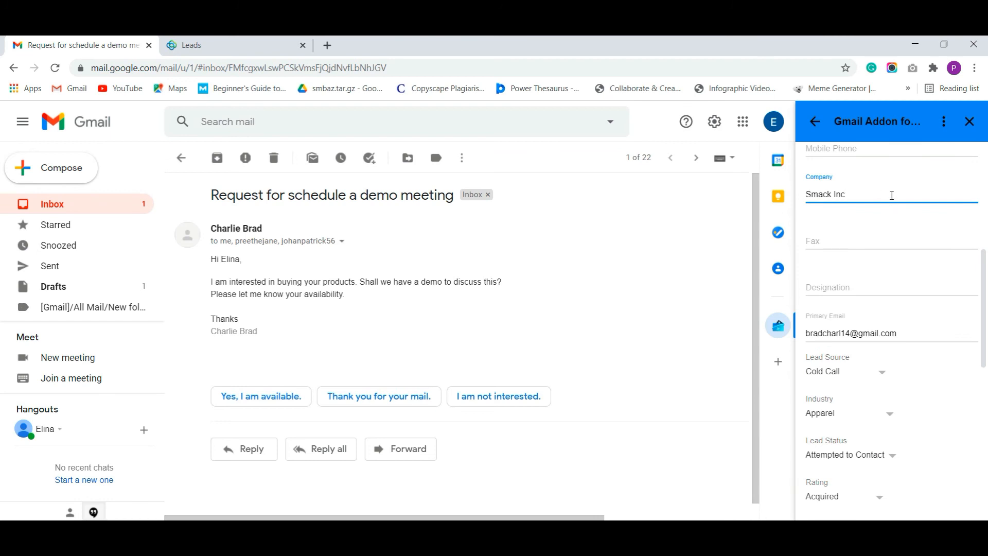
scroll(895, 236, down, 8)
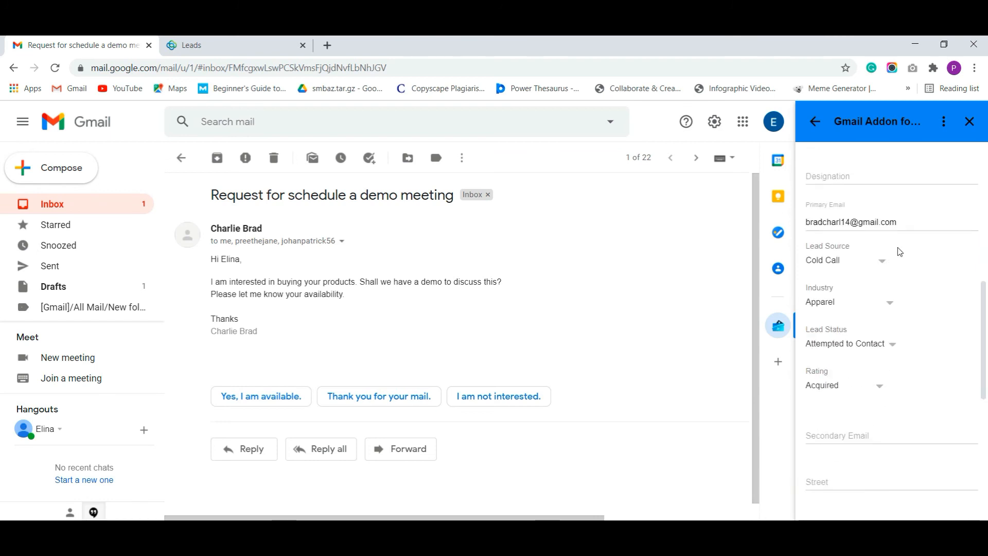
scroll(945, 256, down, 1)
click(843, 265)
text(United States)
click(847, 214)
text(Los Angeles)
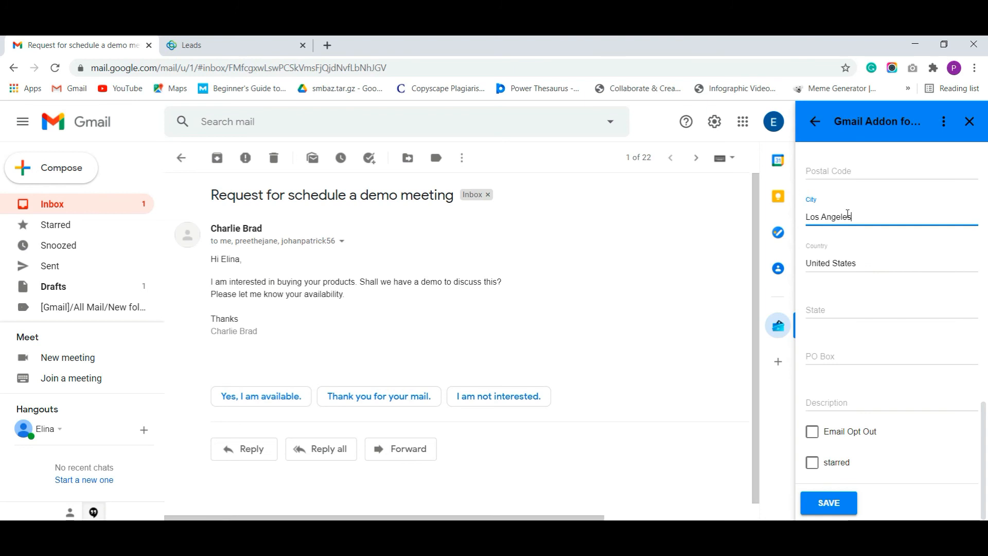
click(854, 303)
text(Californ)
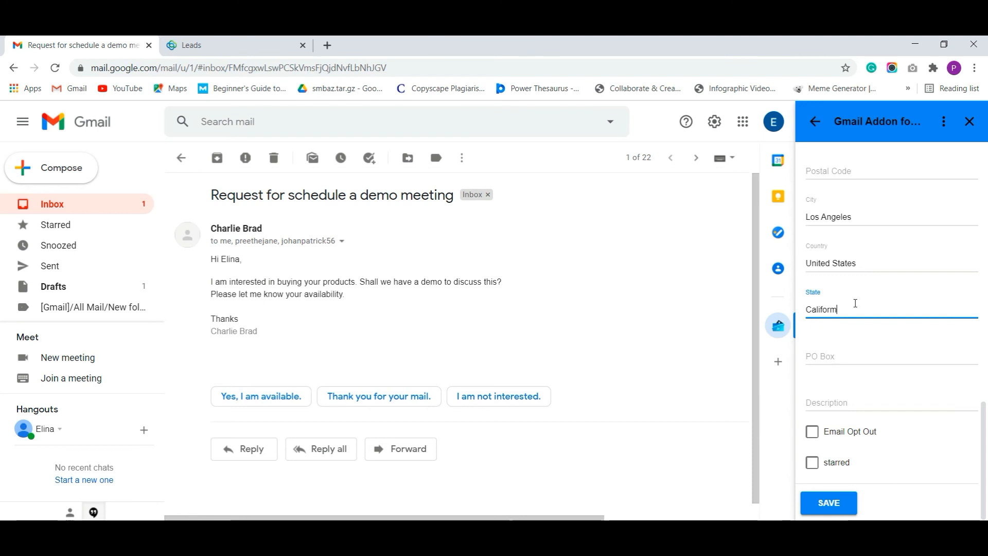
text(ia)
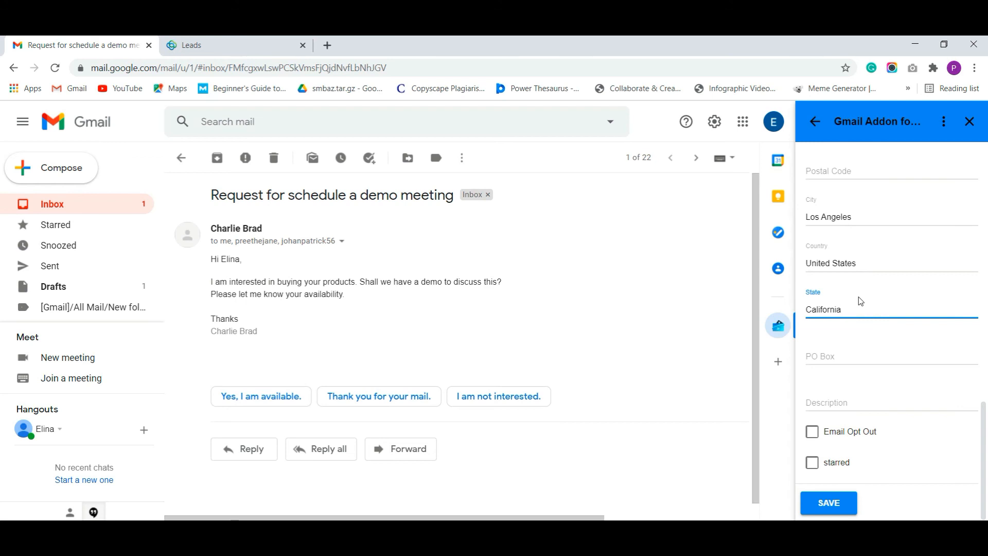
Save the new lead and switch to the Vtiger Leads list
click(822, 505)
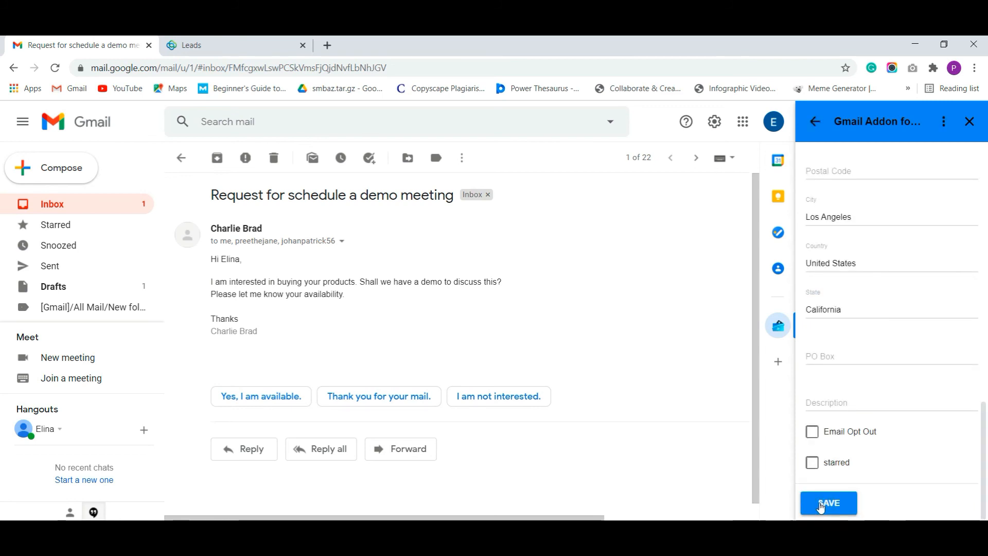
scroll(881, 360, up, 3)
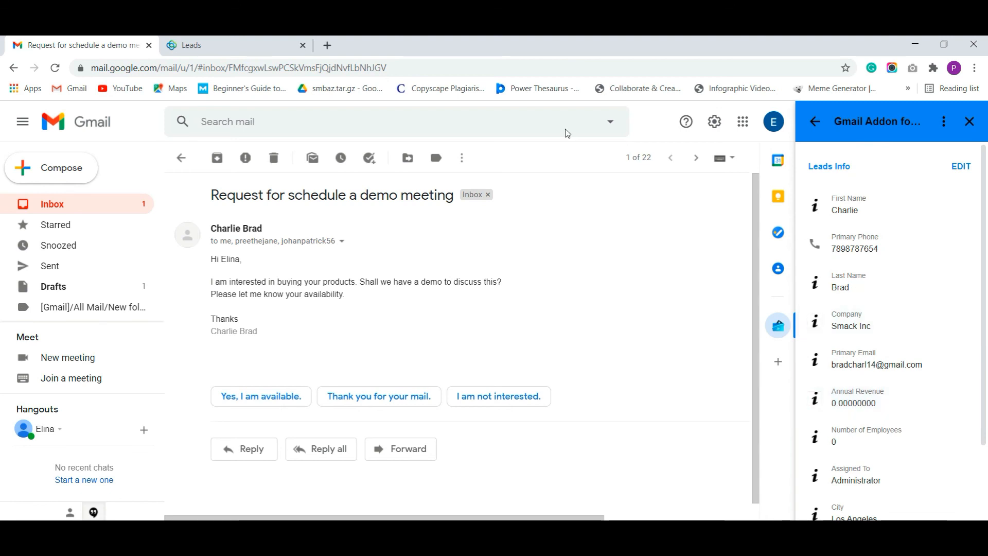
click(239, 49)
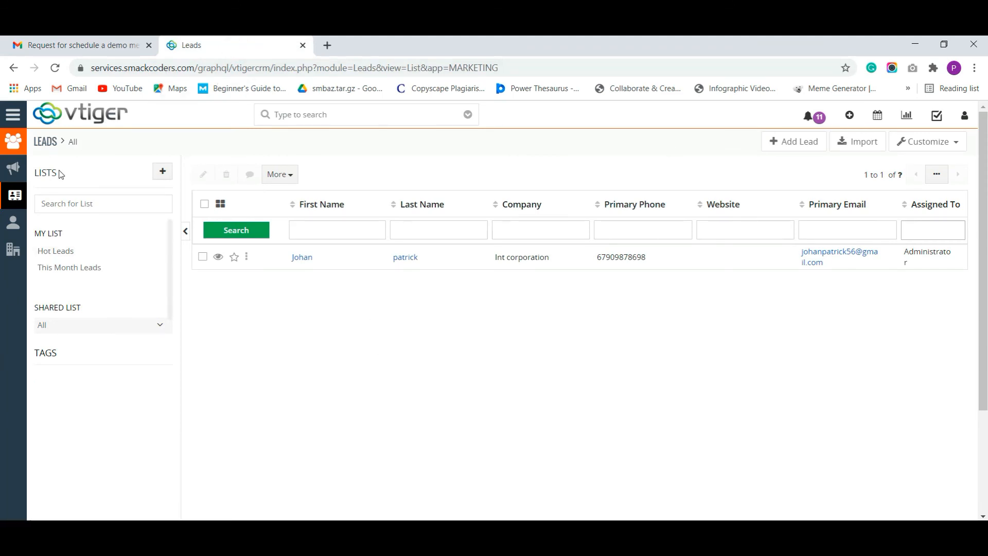
Reload the Vtiger leads list, open the new Smack Inc lead's record, and return to Gmail
click(54, 67)
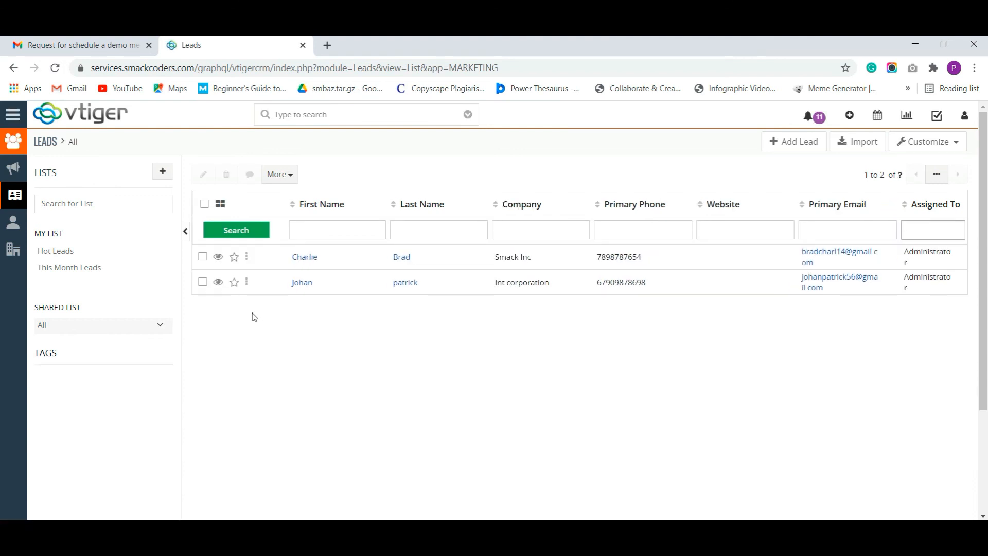
click(315, 260)
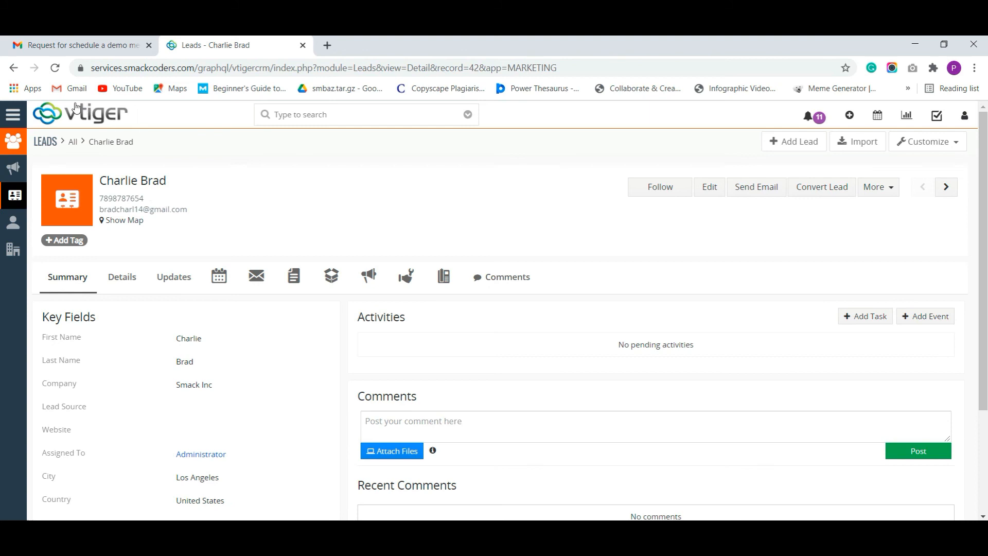
click(69, 45)
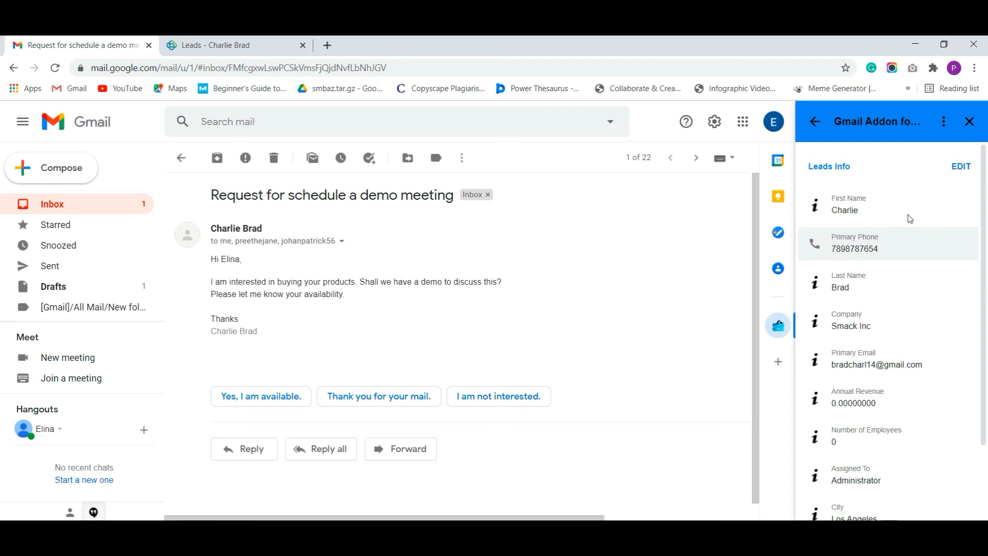
Edit the lead in the add-on, changing its company from Smack Inc to Int Corporation
click(958, 170)
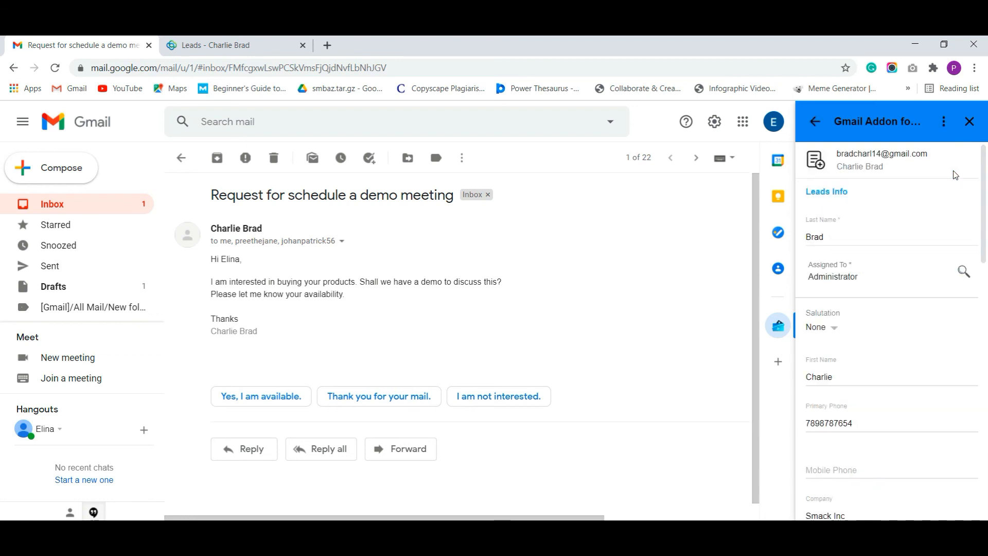
scroll(945, 285, down, 5)
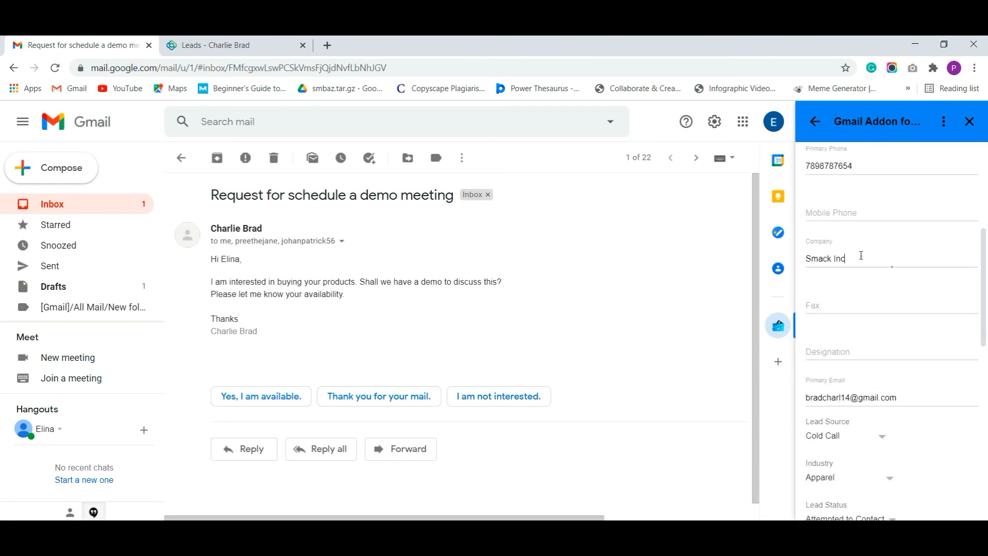
drag(859, 252, 792, 256)
key(BackSpace)
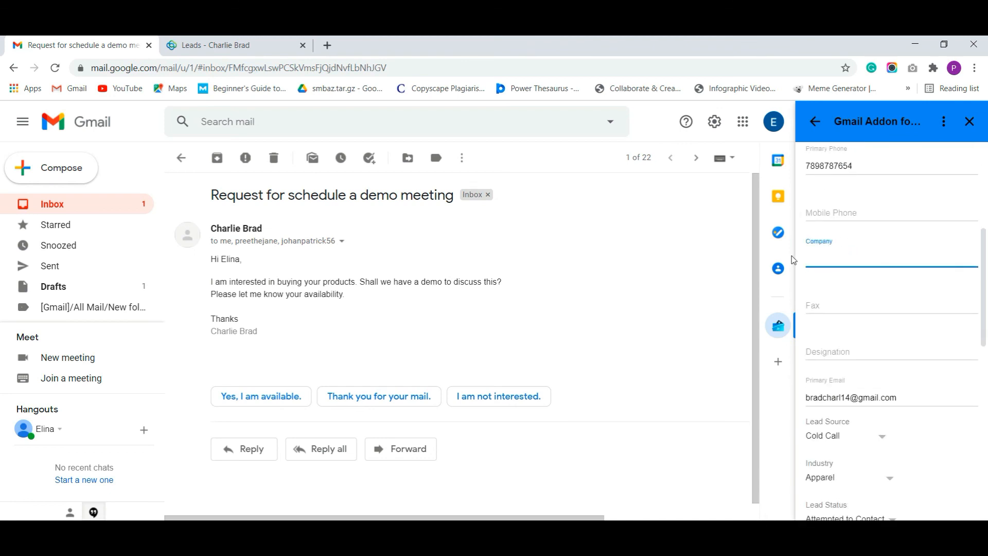
text(Int Corporation)
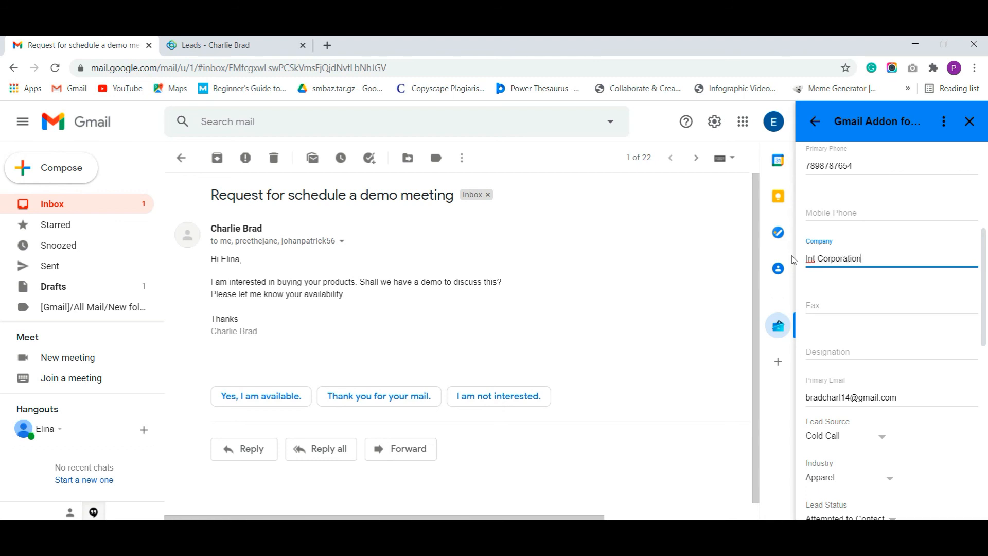
scroll(881, 257, down, 3)
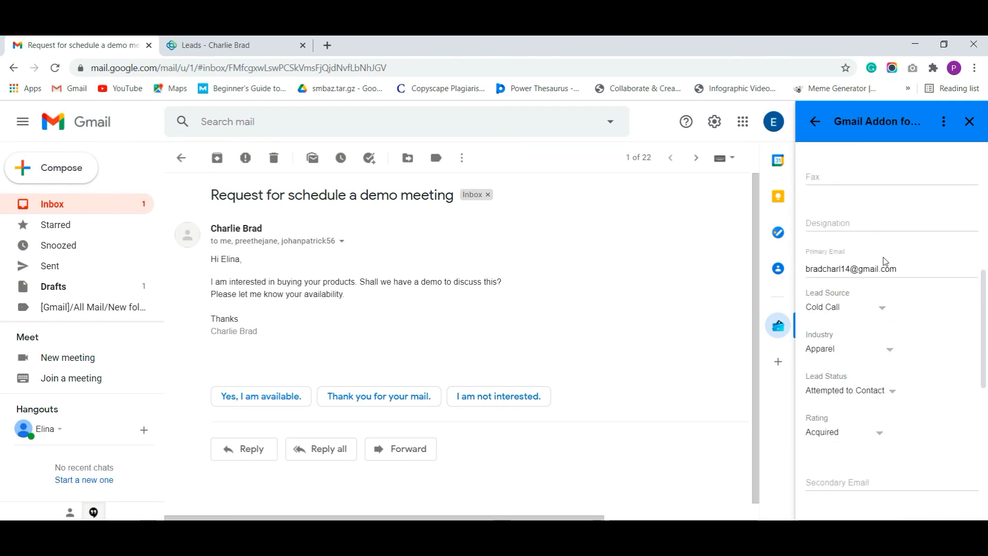
scroll(880, 259, down, 10)
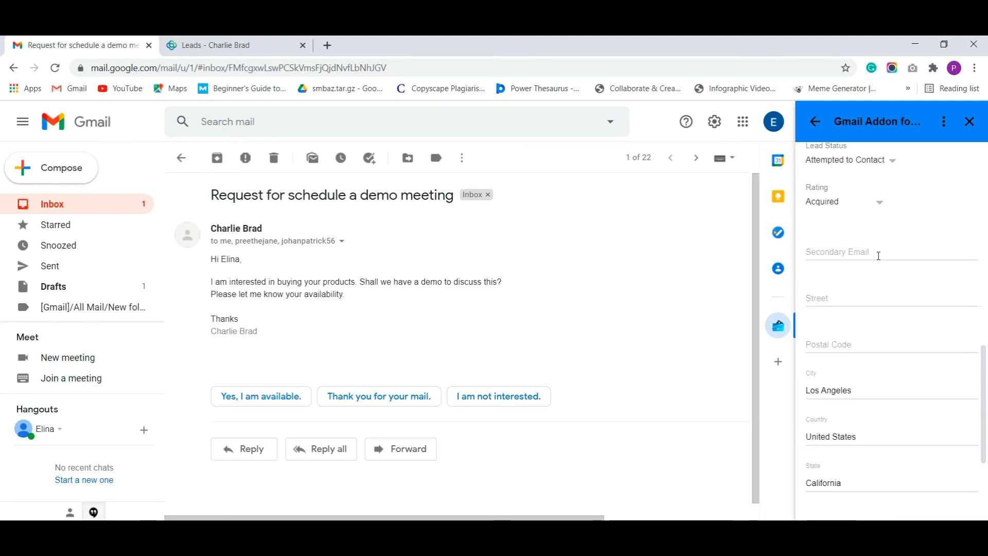
click(844, 502)
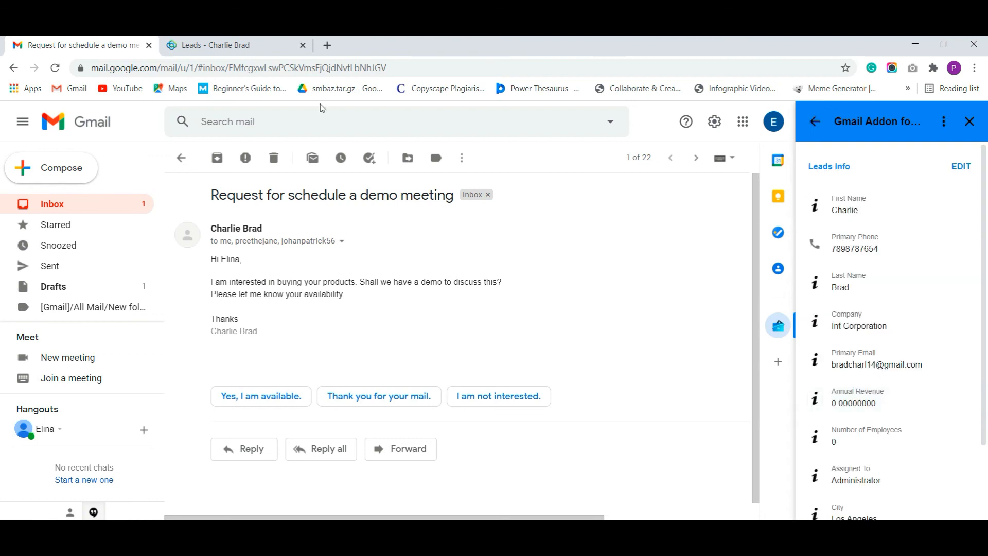
Reload the Vtiger lead record to confirm company Int Corporation, then return to Gmail
click(221, 53)
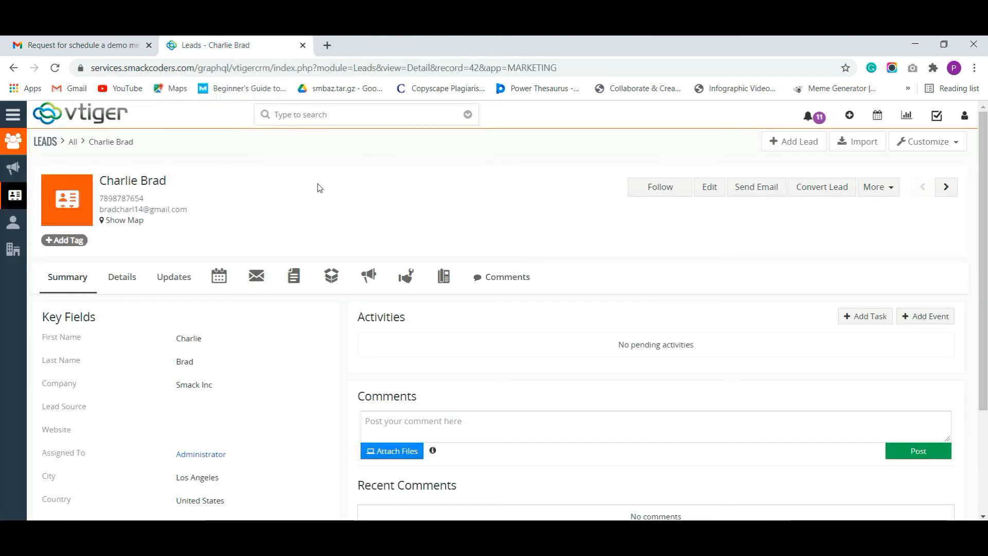
scroll(234, 311, down, 1)
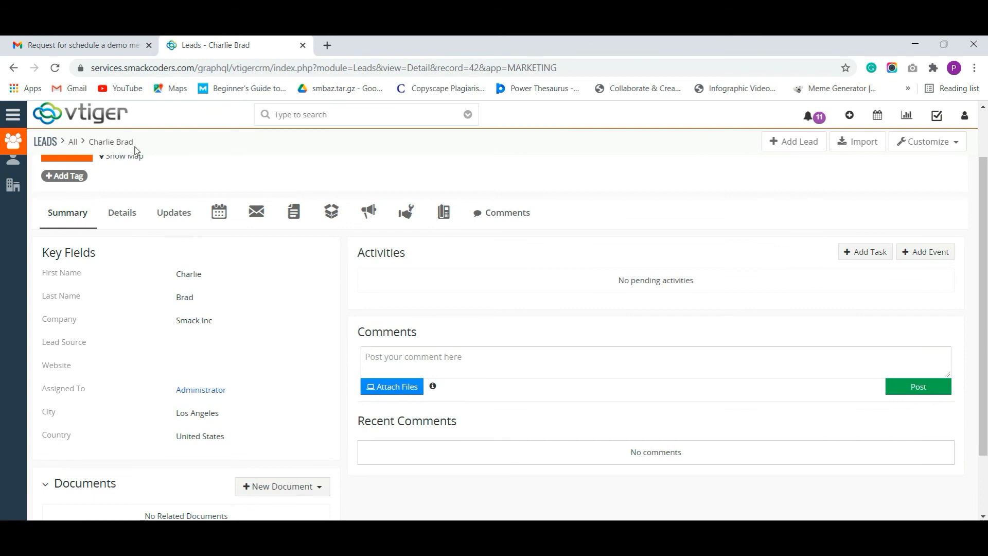
click(55, 67)
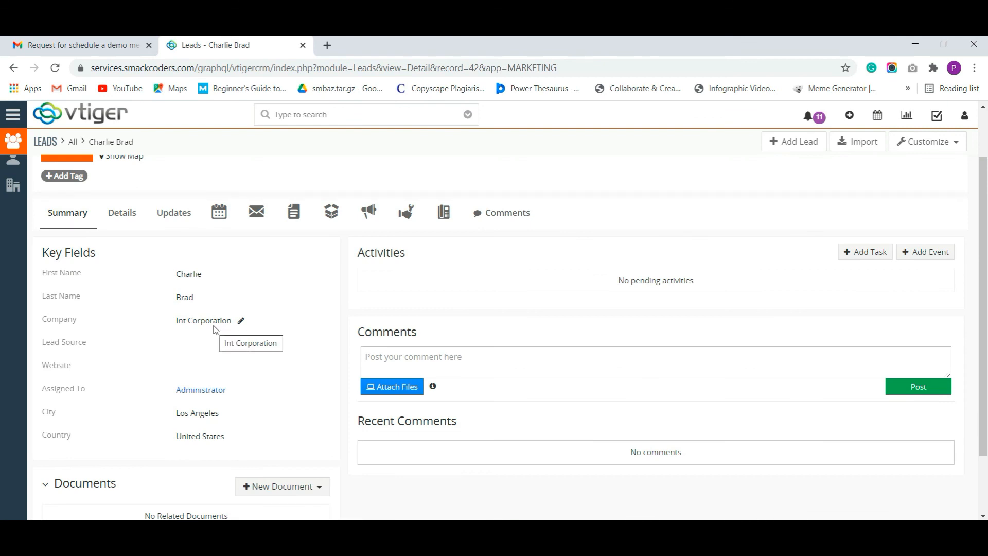
click(60, 53)
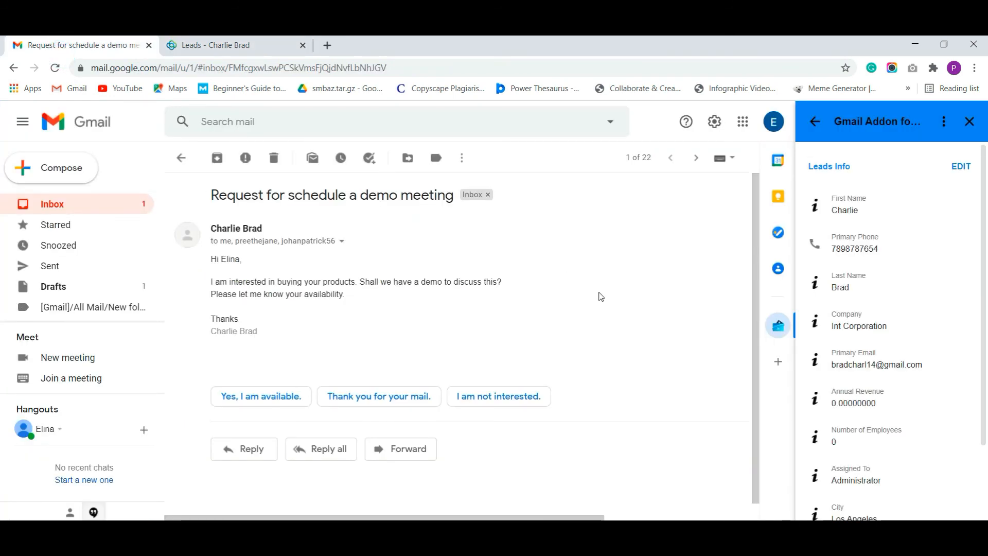